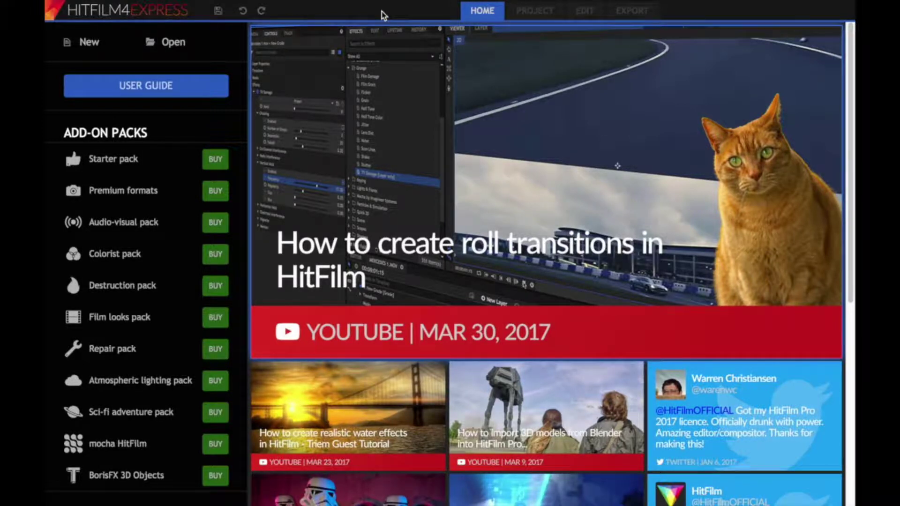
Create a new project with the 720p HD @ 30 fps template and start compositing
left_click(96, 44)
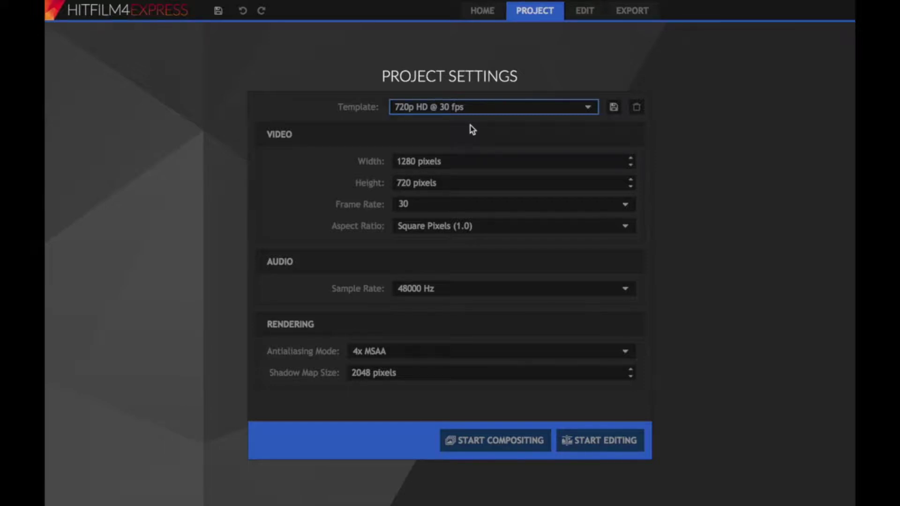
left_click(516, 444)
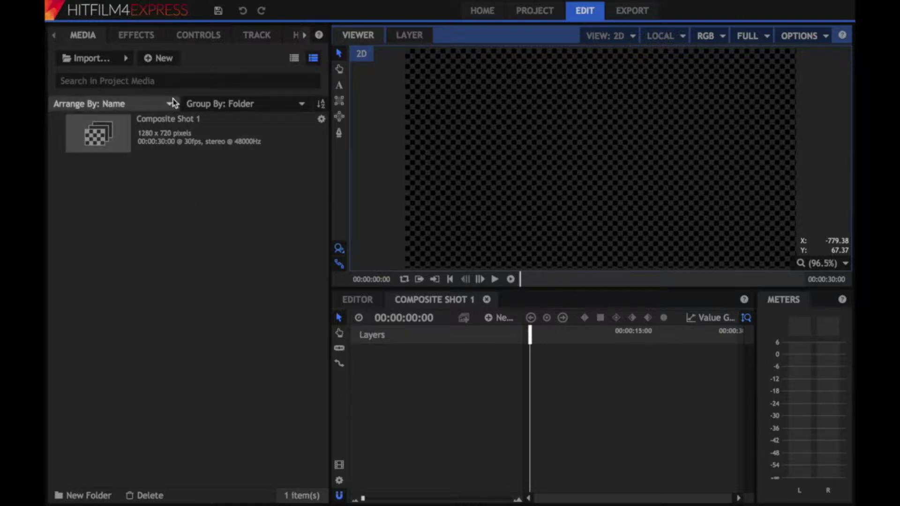
Import the videos 342244658.mp4, Champions.mp4 and Part 1.mov from the Movies folder into the project media
left_click(96, 60)
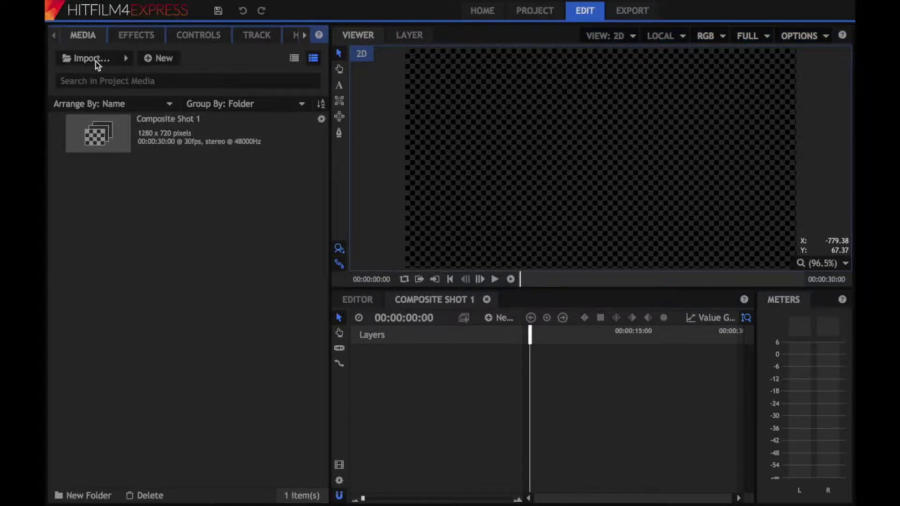
left_click(281, 111)
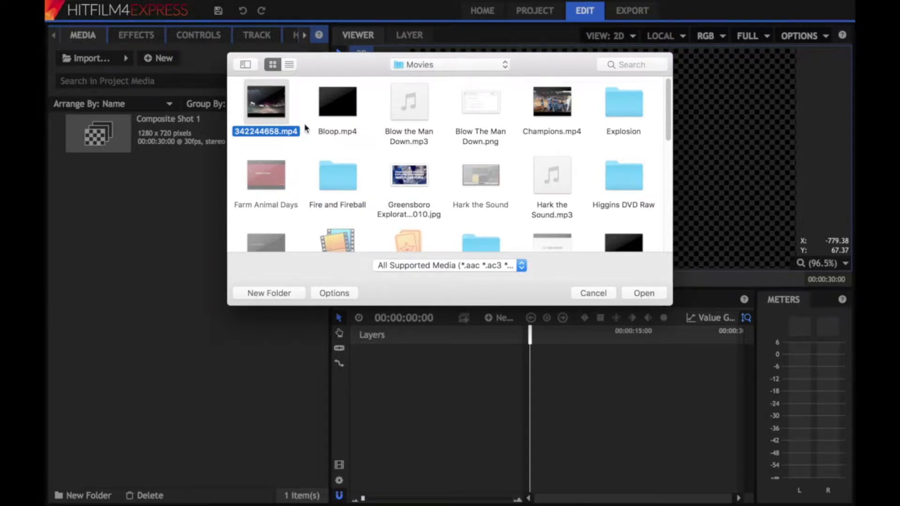
scroll(305, 127, "down", 5)
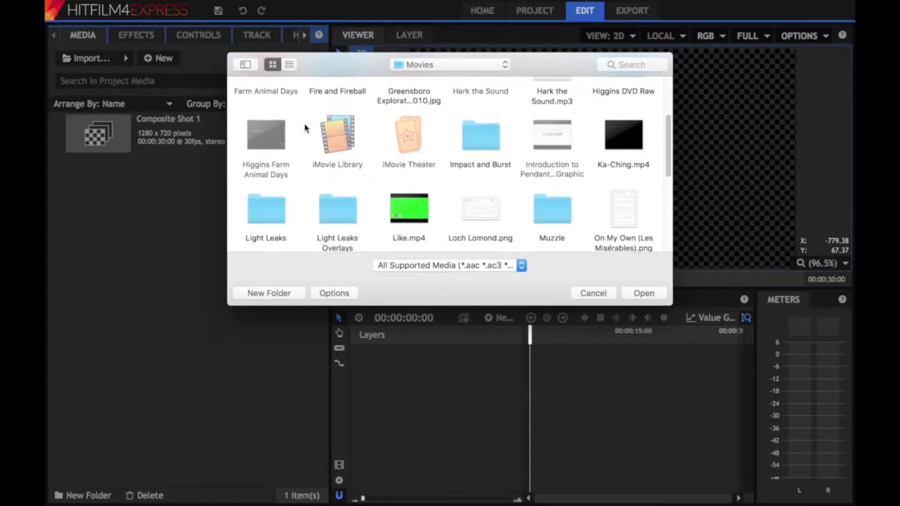
scroll(305, 128, "down", 3)
left_click(281, 202)
key("alt+Up")
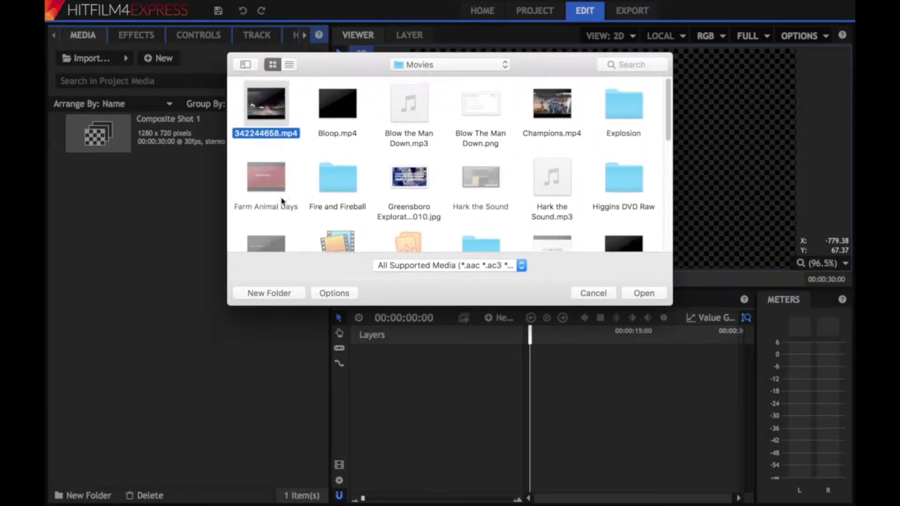
left_click(552, 101, "super")
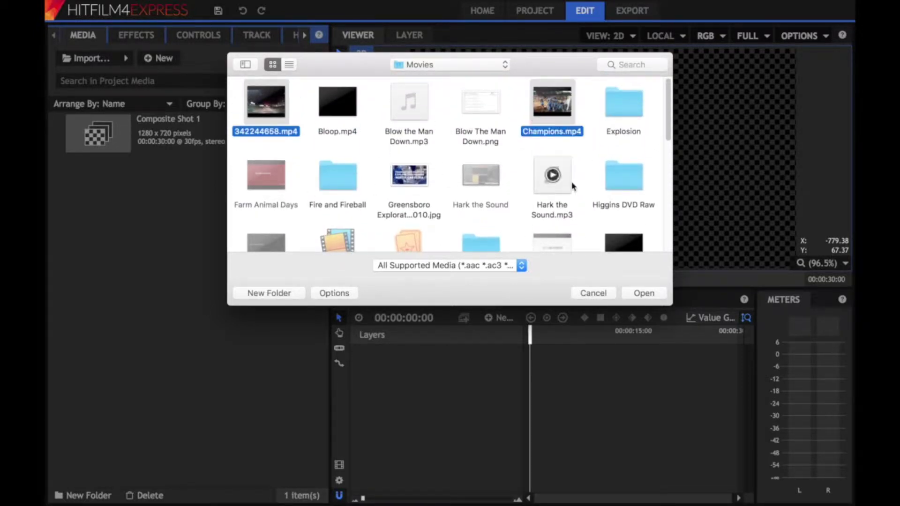
left_click(643, 295)
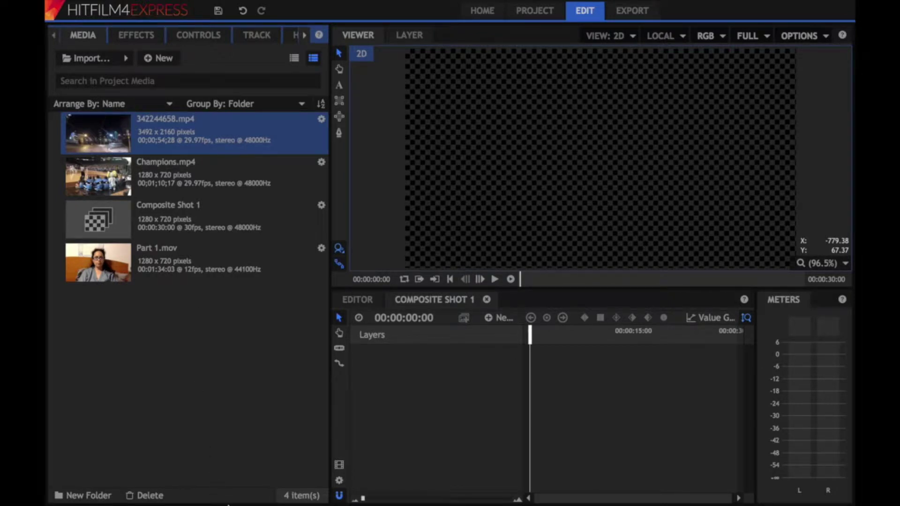
Bring the downloaded three-panel image ZCrsAuI.png into the project media and add it as a layer to Composite Shot 1
mouse_move(227, 504)
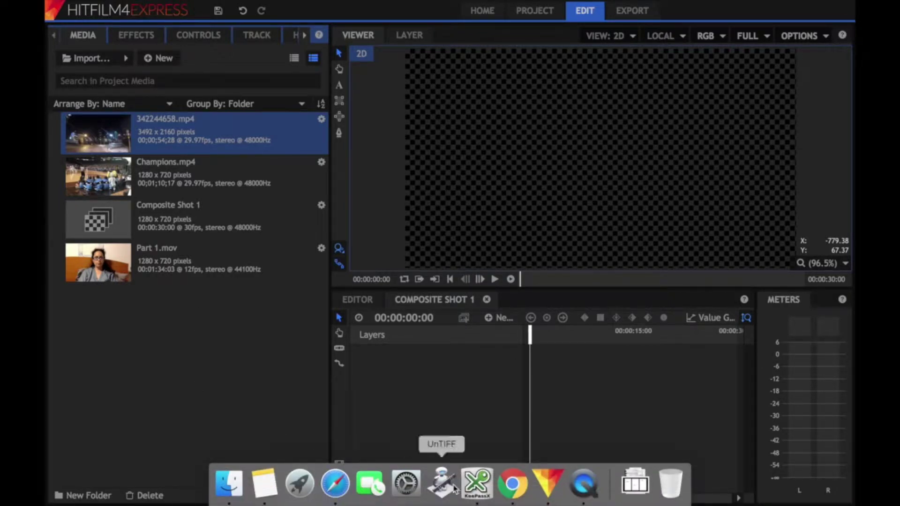
left_click(633, 483)
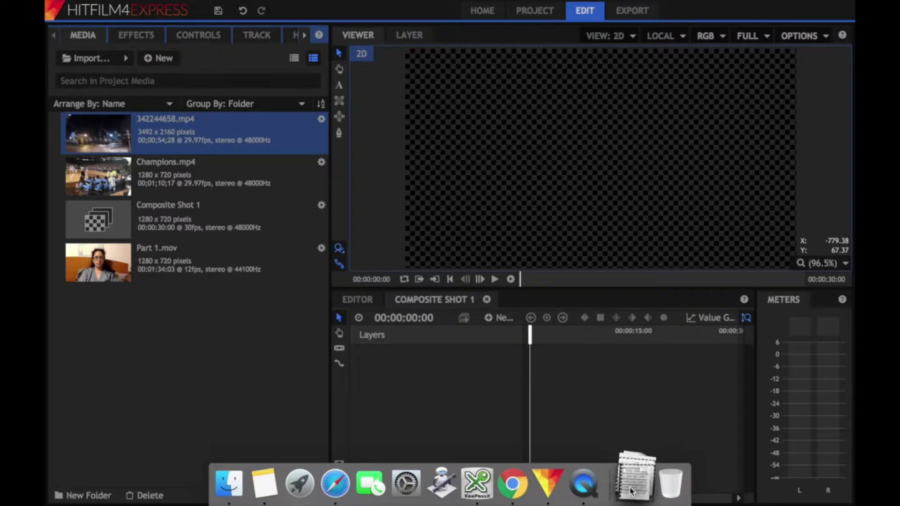
left_click_drag(644, 441, 169, 314)
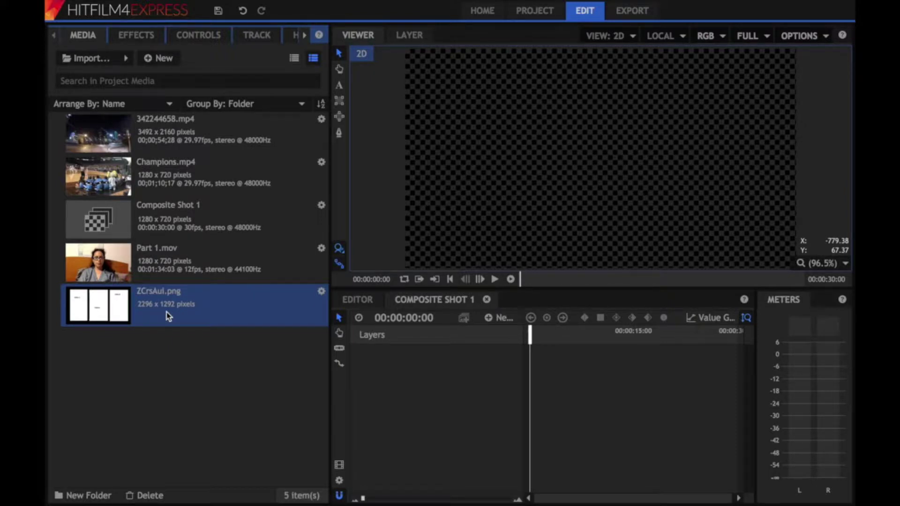
left_click_drag(95, 313, 535, 354)
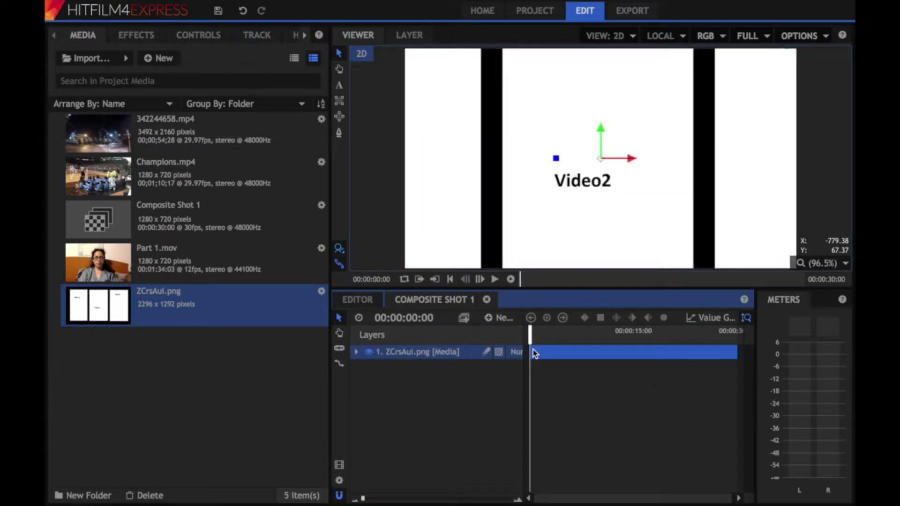
Scale the three-panel image layer down proportionally to about 60.1% so all three panels fit within the frame
mouse_move(548, 170)
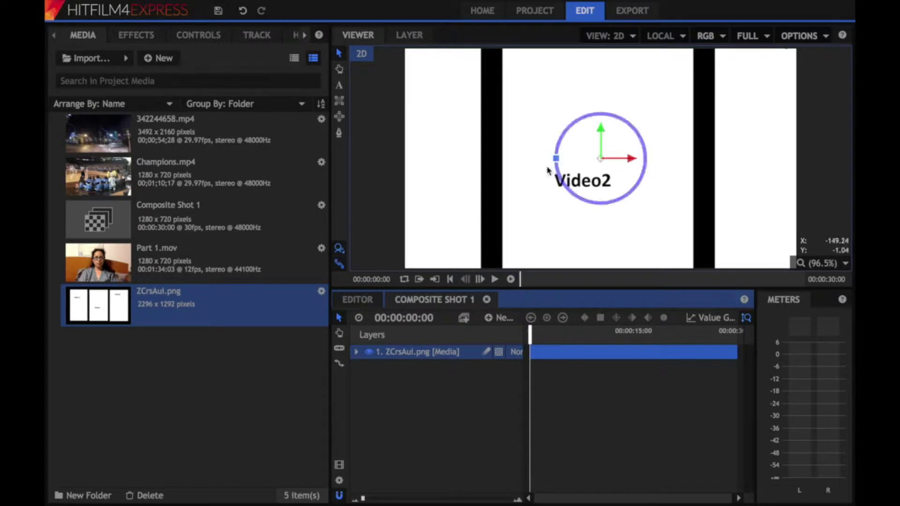
left_click(412, 161)
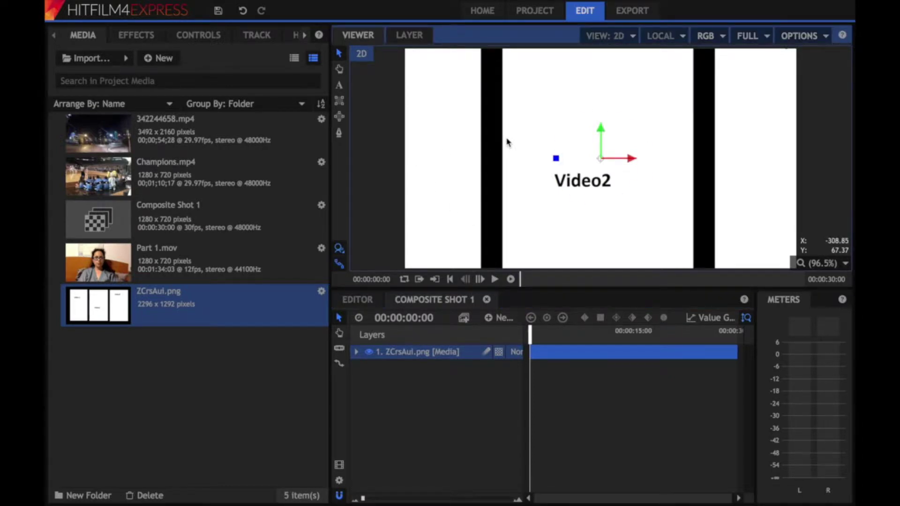
scroll(506, 141, "up", 2)
scroll(506, 141, "down", 5)
scroll(507, 140, "up", 5)
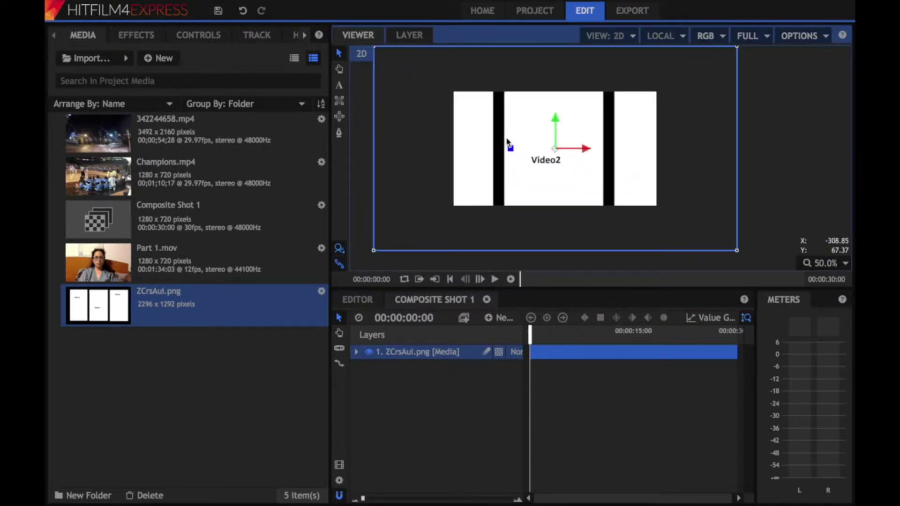
scroll(507, 140, "down", 2)
scroll(507, 141, "up", 2)
scroll(508, 141, "up", 2)
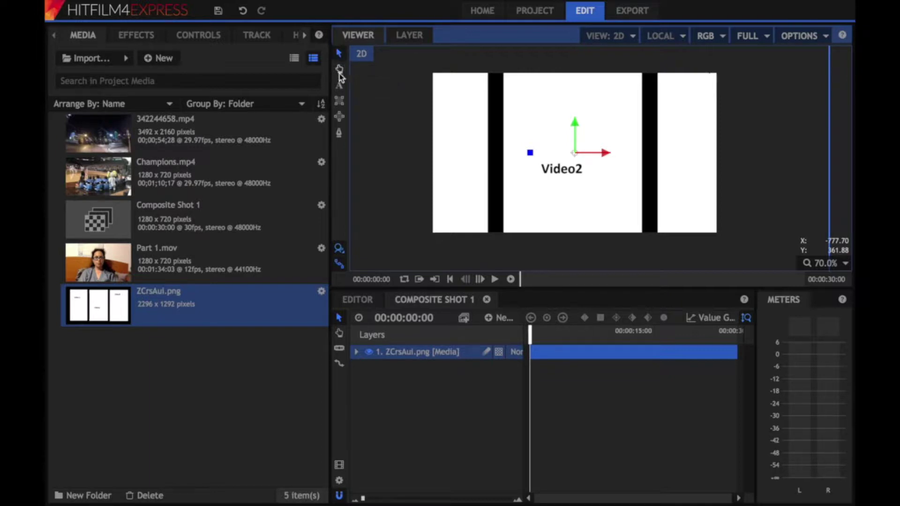
left_click(366, 109)
scroll(759, 85, "down", 6)
scroll(759, 86, "up", 4)
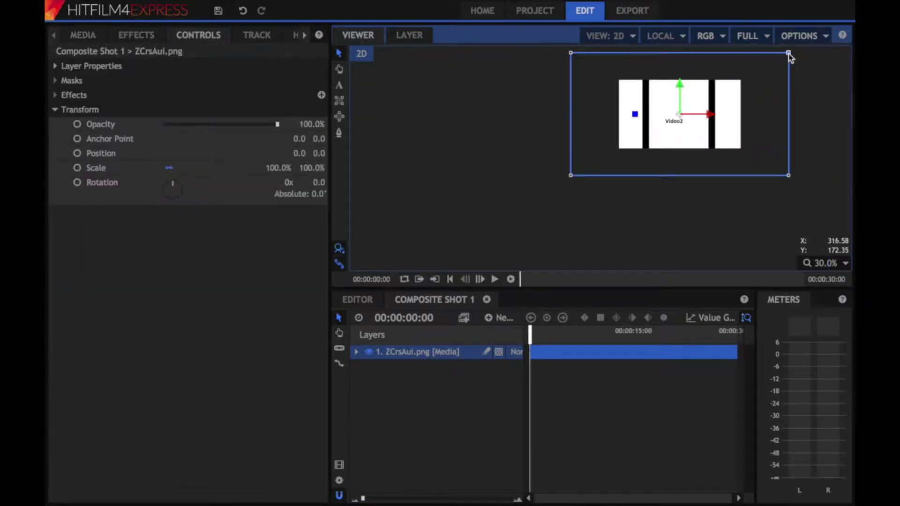
left_click_drag(789, 54, 769, 148)
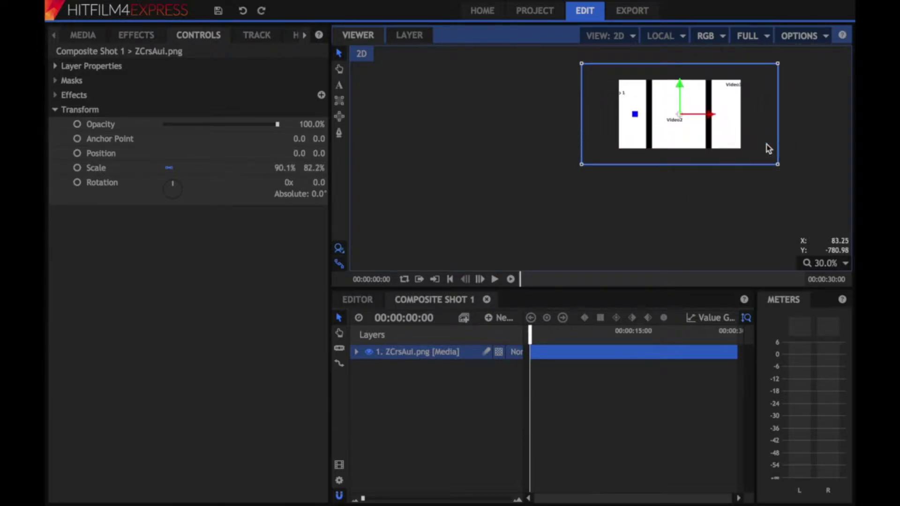
key("ctrl+z")
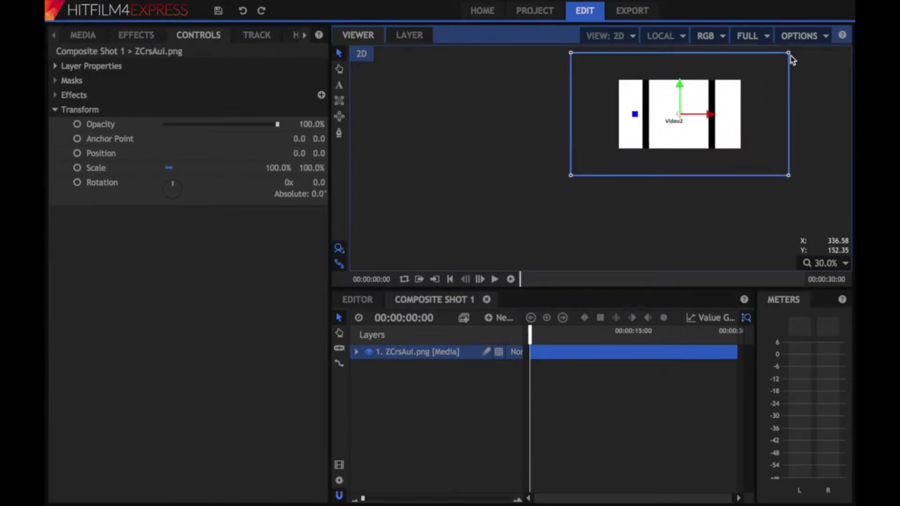
left_click_drag(789, 54, 749, 85)
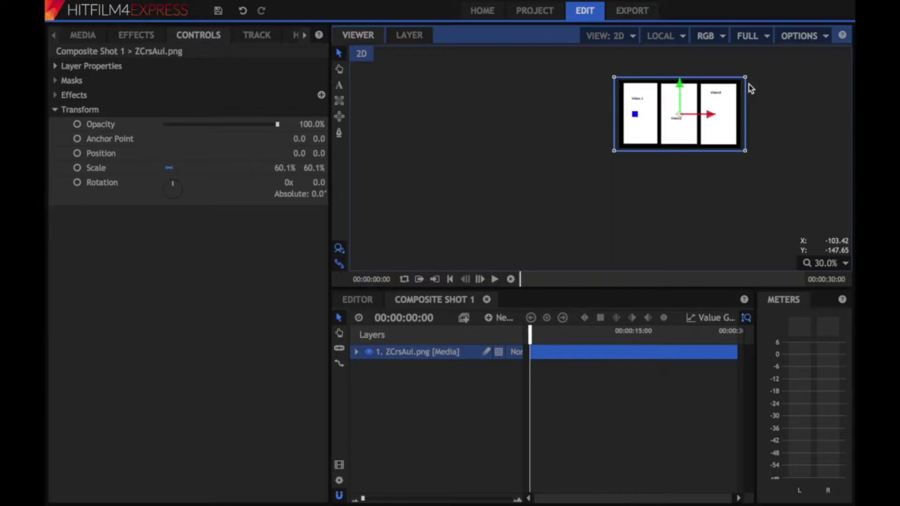
Inspect how the scaled three-panel layout image fits within the composite shot's frame
scroll(710, 137, "down", 2)
scroll(710, 138, "up", 6)
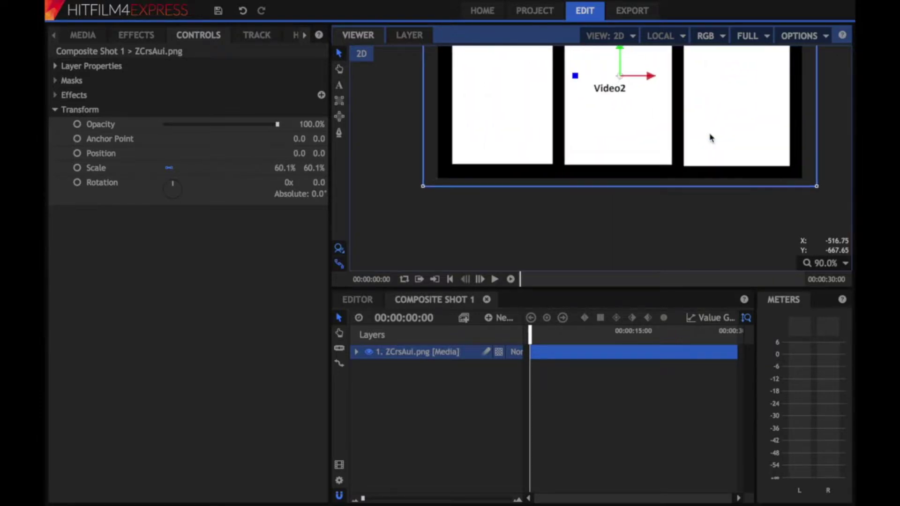
scroll(710, 138, "down", 2)
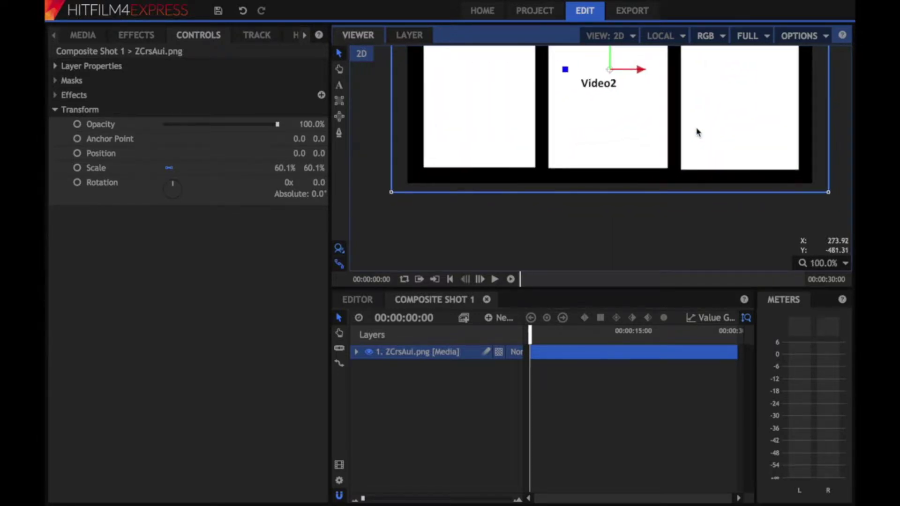
key("h")
left_click_drag(656, 110, 647, 175)
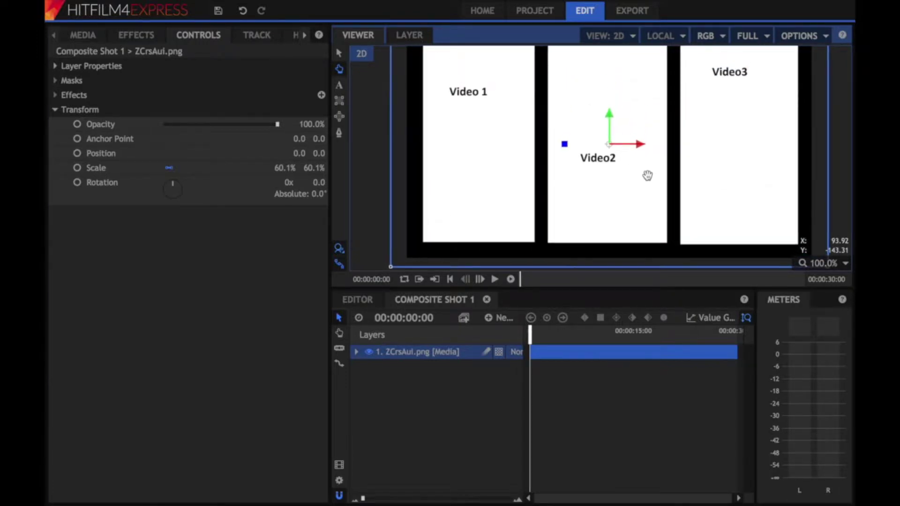
scroll(648, 175, "down", 2)
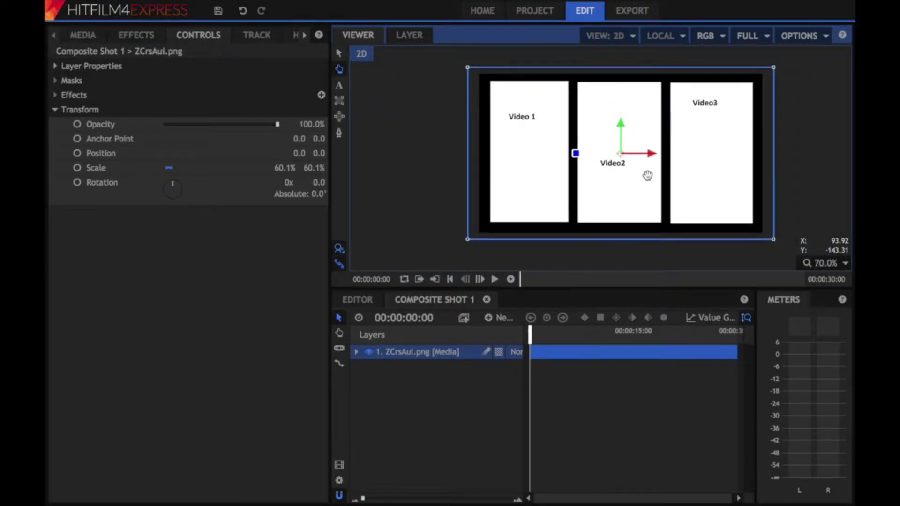
scroll(648, 175, "up", 1)
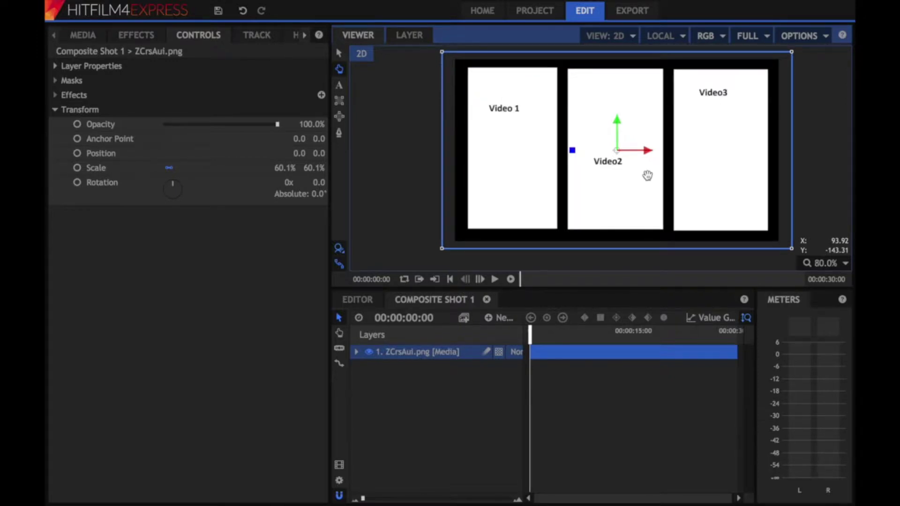
key("v")
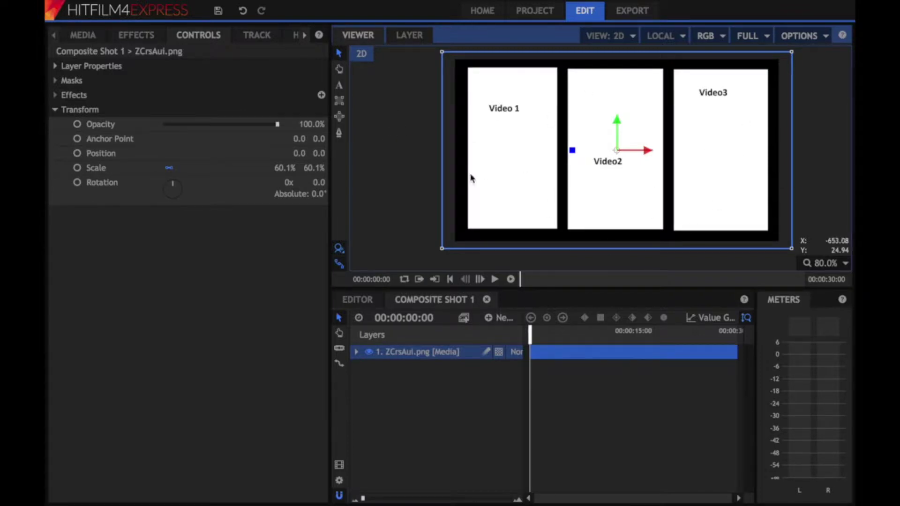
Add 342244658.mp4 to Composite Shot 1 as a layer above the three-panel image and check its full source frame
left_click(93, 37)
left_click(169, 145)
left_click_drag(168, 144, 441, 353)
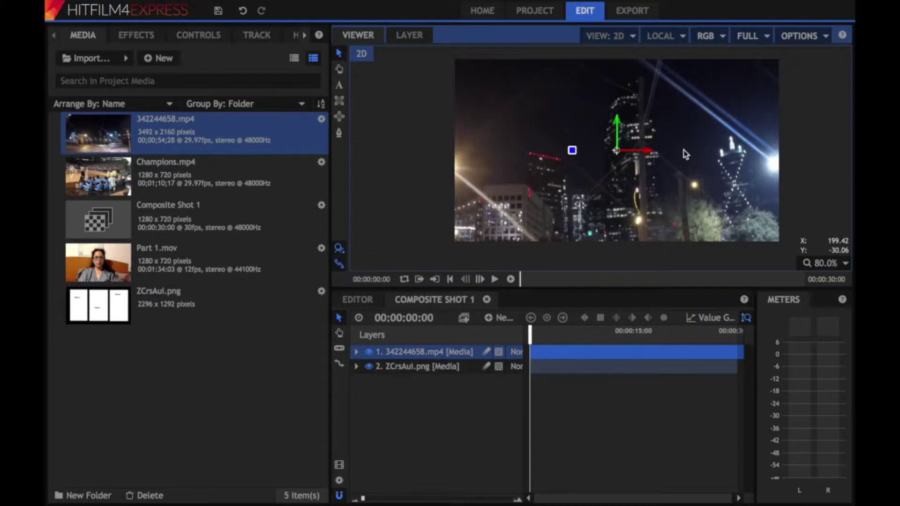
left_click(408, 36)
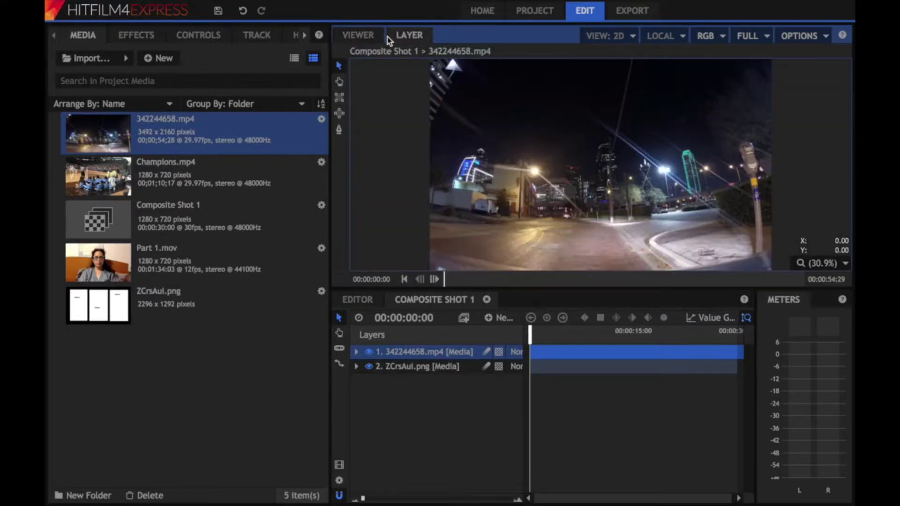
left_click(358, 35)
left_click(572, 134)
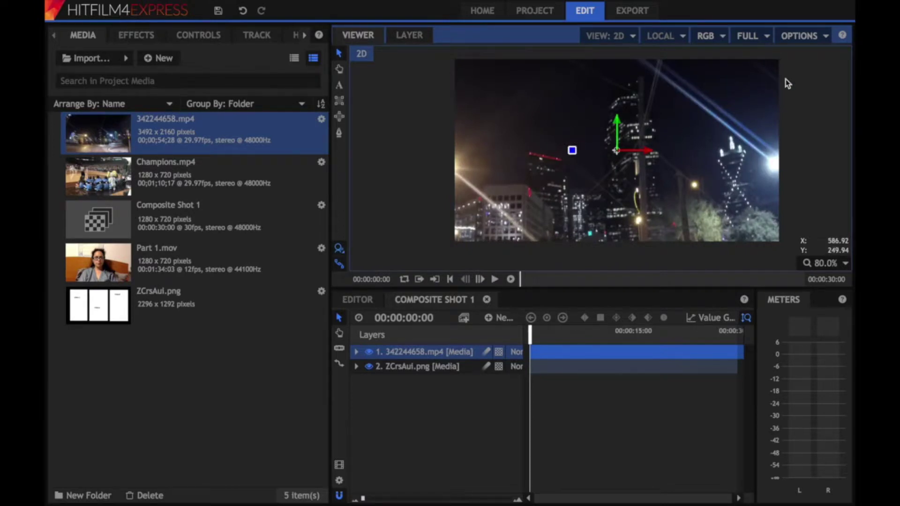
Scale the 342244658.mp4 layer down proportionally until the whole clip fits inside the three-panel layout image
scroll(786, 79, "up", 4)
scroll(786, 80, "down", 8)
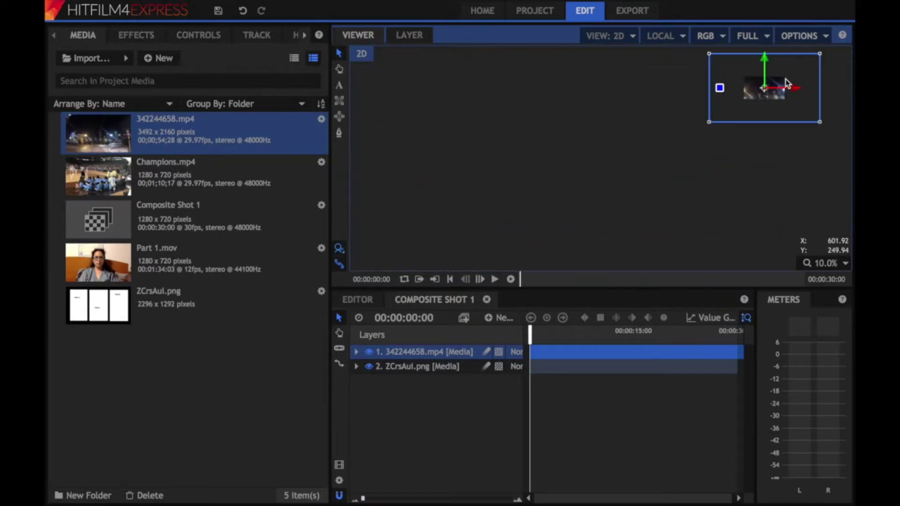
scroll(785, 80, "up", 5)
scroll(786, 80, "down", 1)
scroll(785, 80, "down", 2)
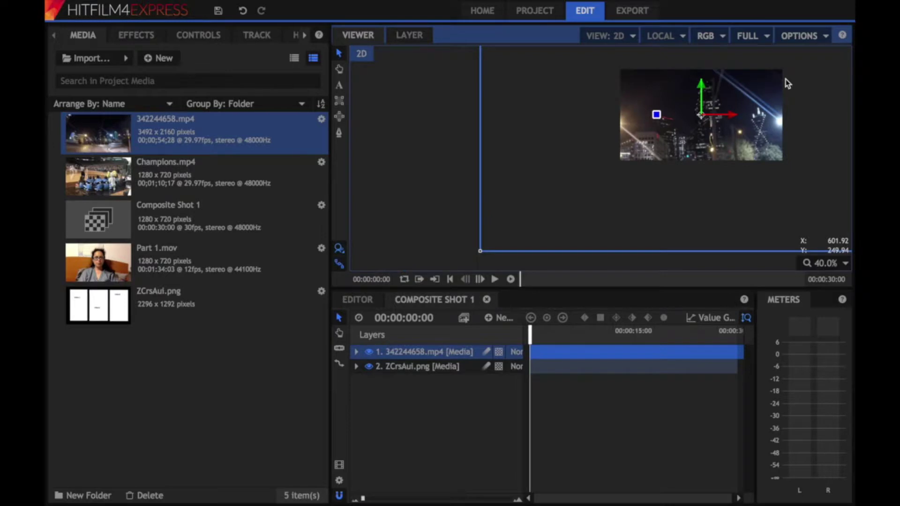
key("h")
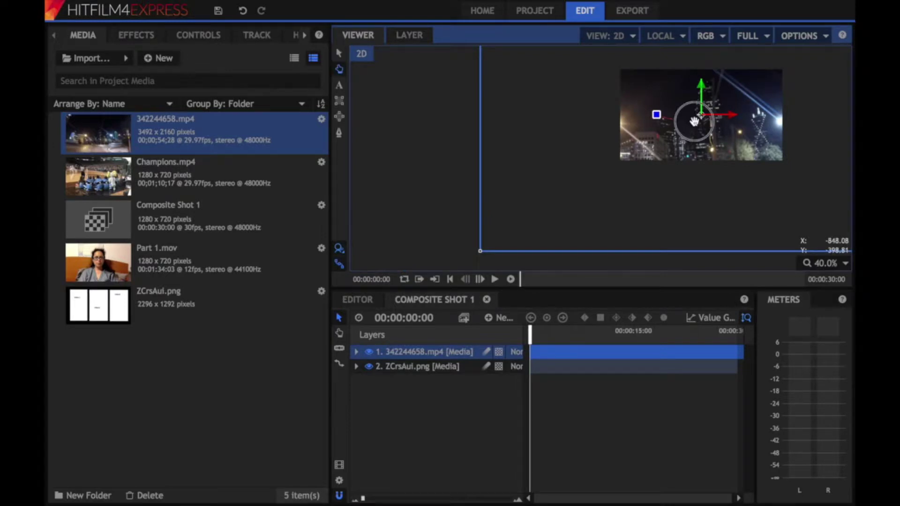
left_click_drag(697, 125, 615, 150)
scroll(611, 147, "down", 3)
scroll(611, 146, "up", 3)
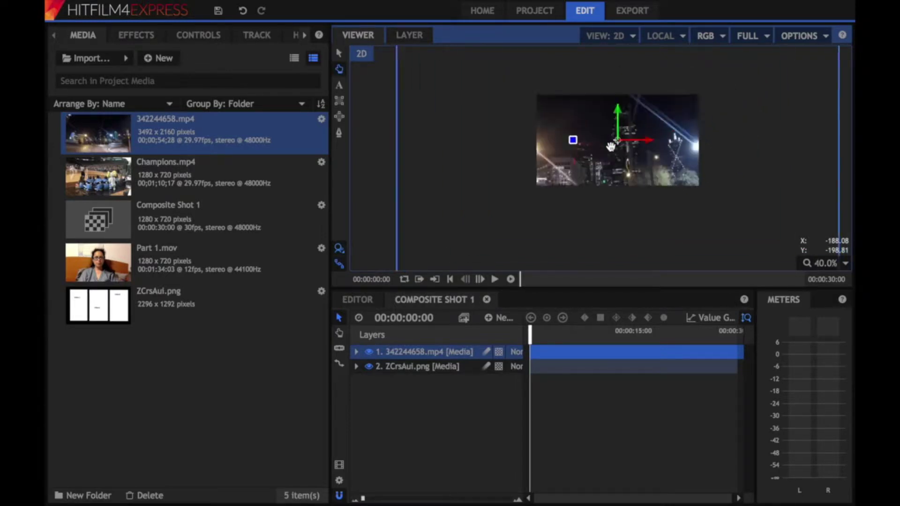
scroll(611, 146, "down", 1)
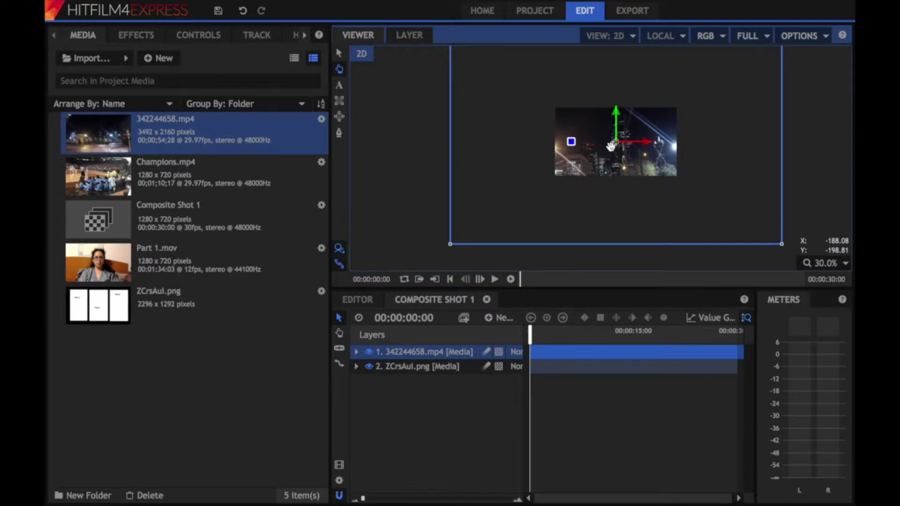
scroll(611, 147, "down", 2)
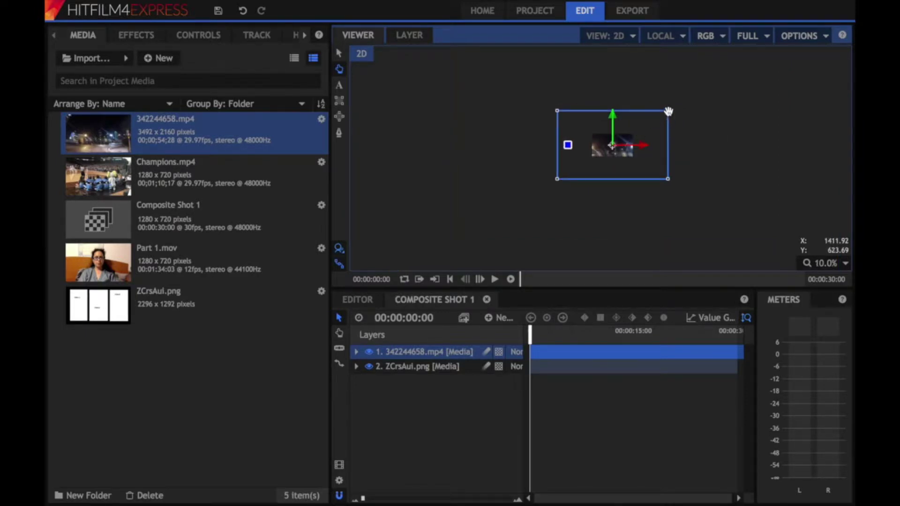
key("v")
left_click_drag(668, 113, 629, 143)
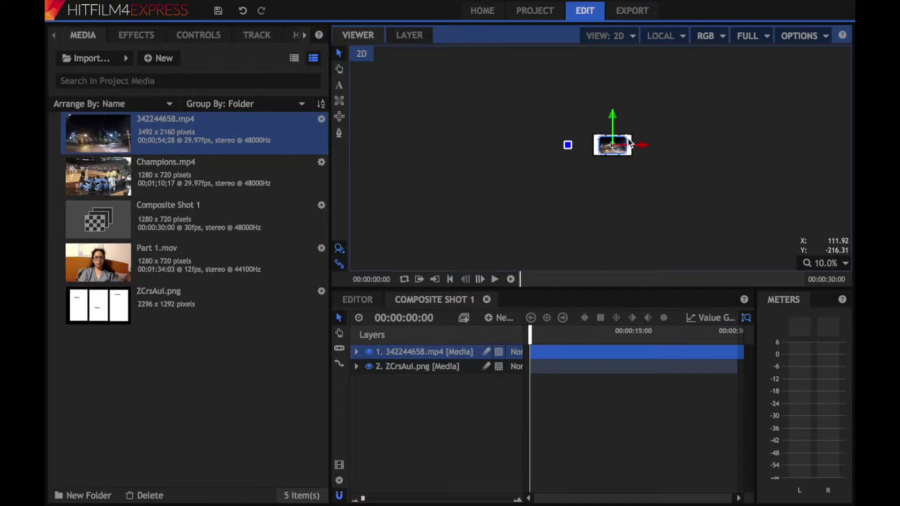
Position and resize 342244658.mp4 so its picture covers the full height of the Video 1 panel with the skyline inside it
scroll(630, 143, "up", 8)
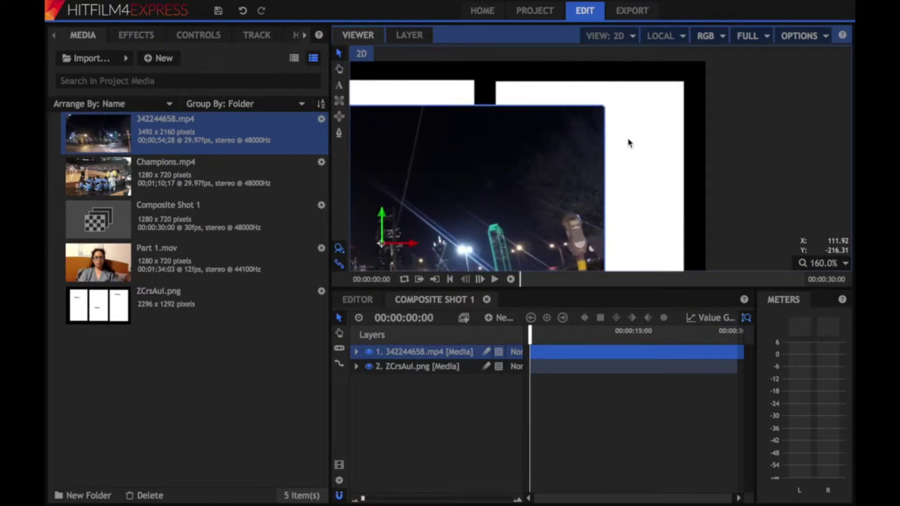
left_click_drag(629, 143, 798, 102)
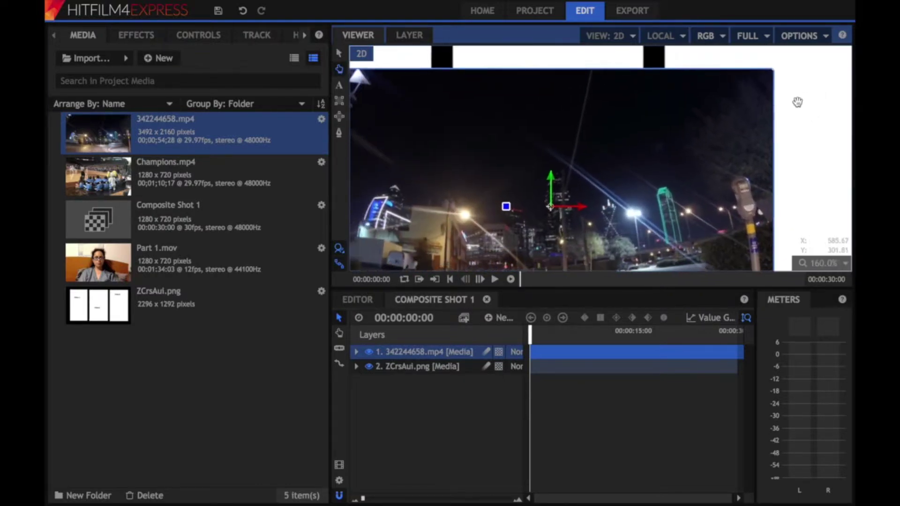
scroll(798, 102, "down", 4)
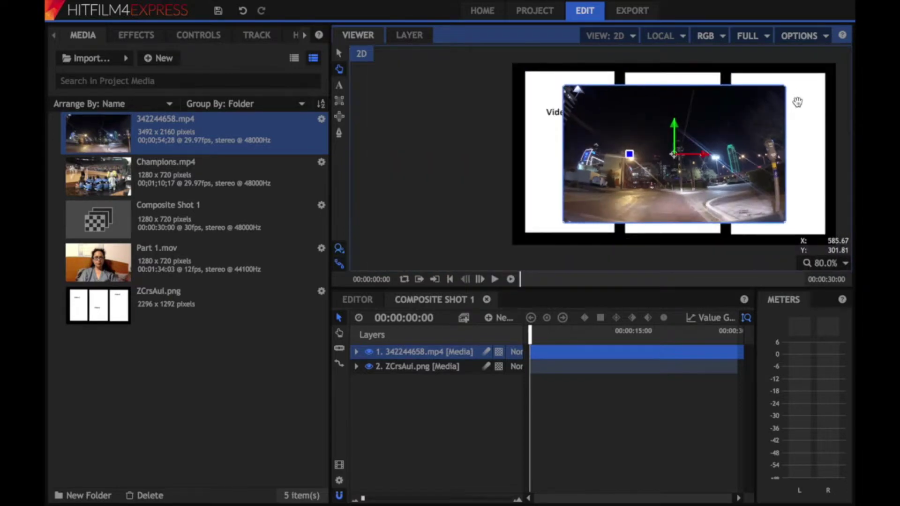
key("v")
left_click_drag(753, 123, 675, 112)
left_click_drag(707, 215, 631, 118)
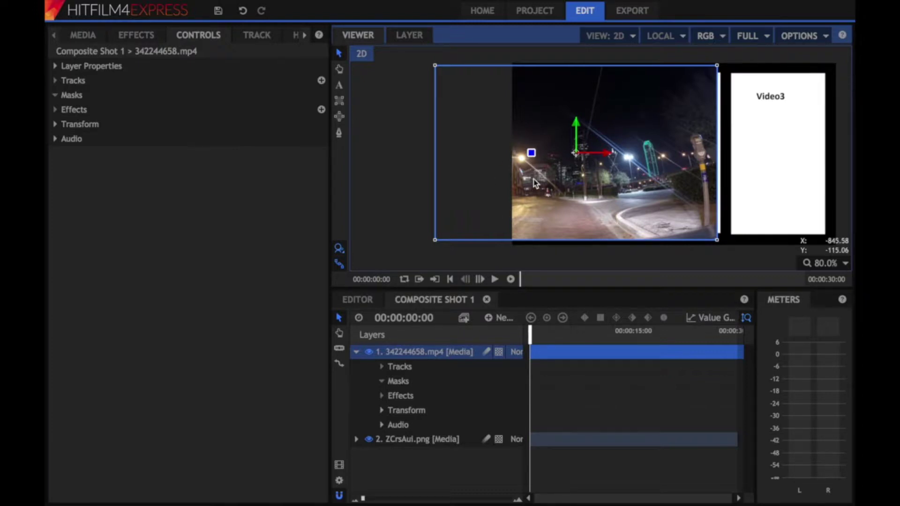
Collapse the 342244658.mp4 layer and hide it to uncover the panel template underneath
left_click(384, 381)
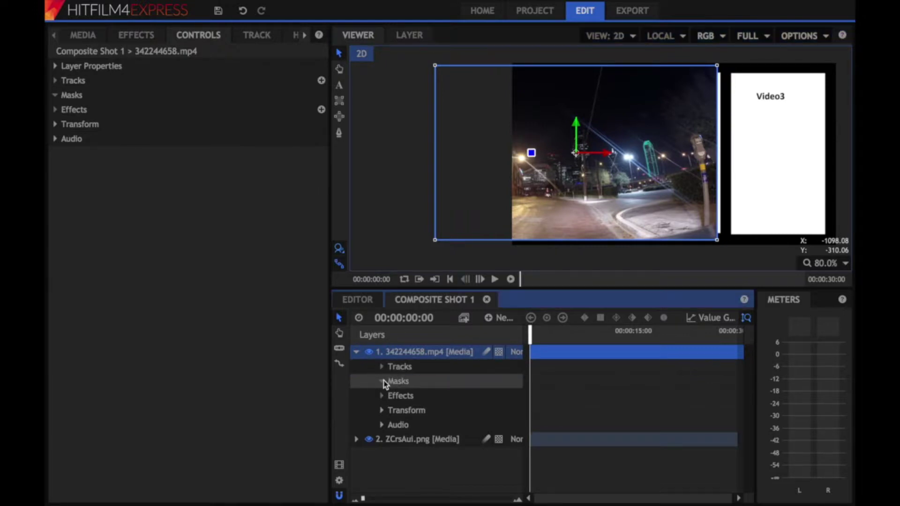
left_click(357, 353)
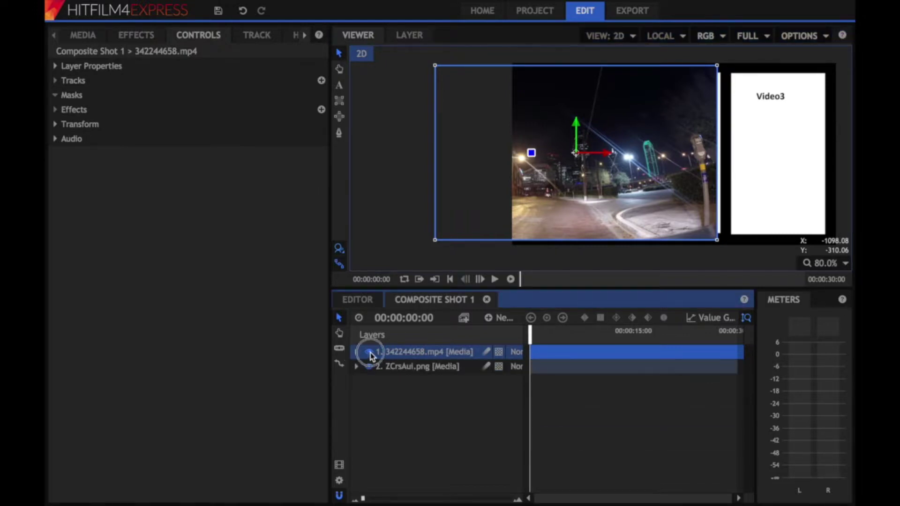
left_click(369, 352)
left_click(367, 277)
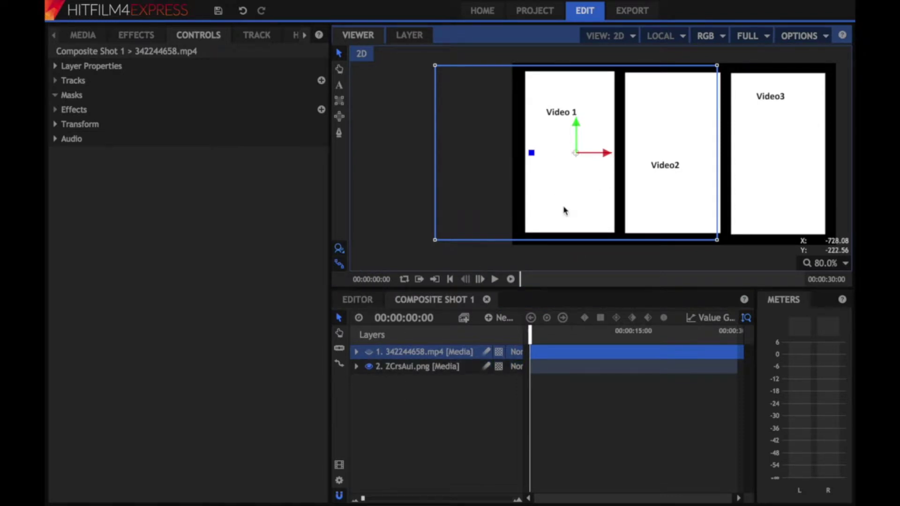
Draw a rectangular mask for 342244658.mp4 around the Video 1 panel and make the layer visible again
left_click(339, 102)
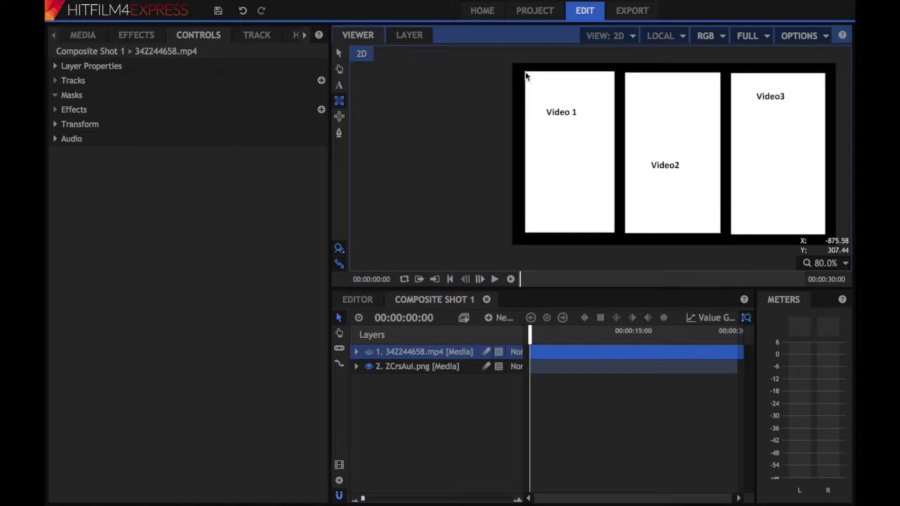
left_click_drag(525, 75, 615, 237)
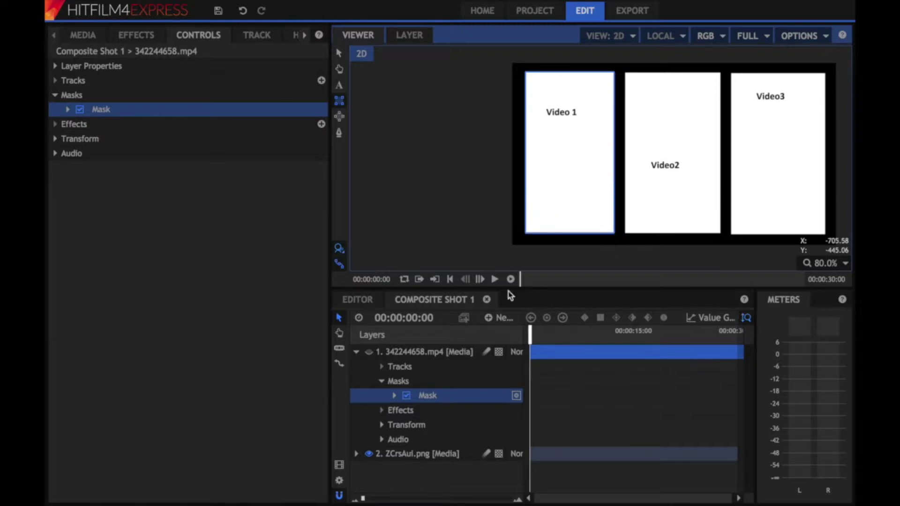
left_click(370, 355)
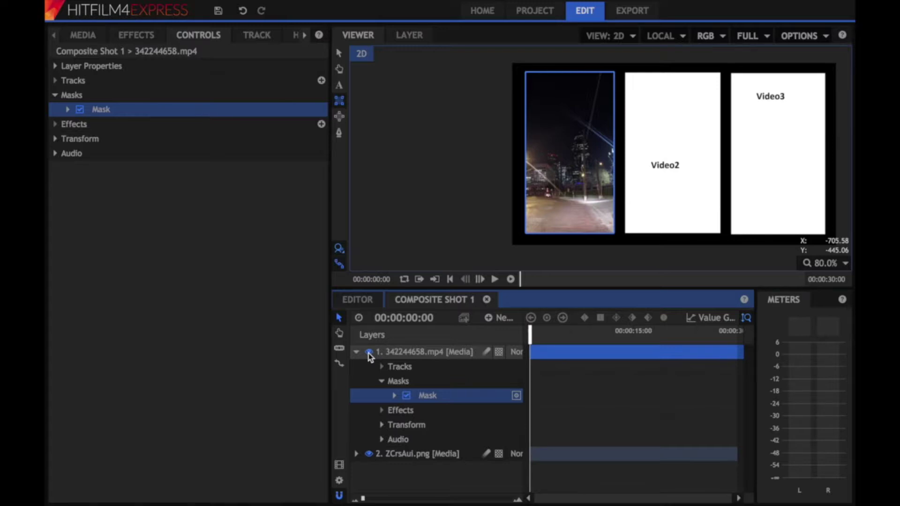
left_click(357, 352)
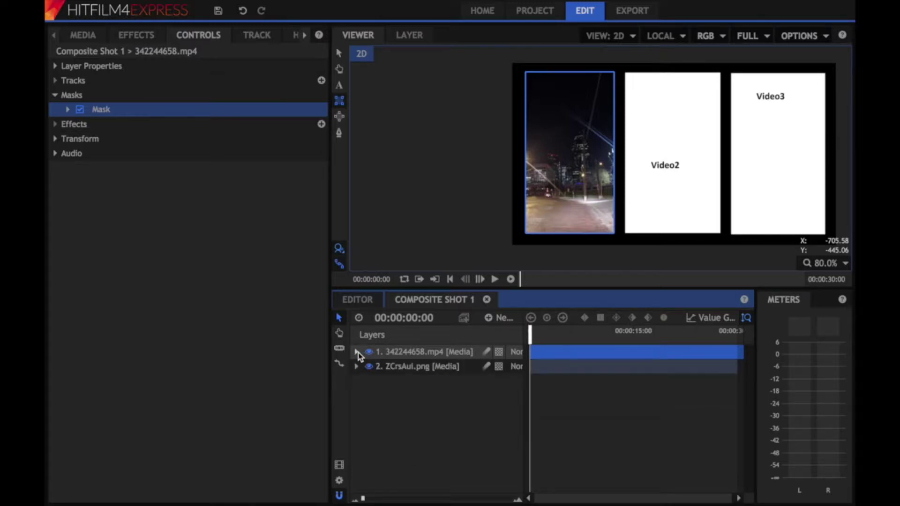
Add Champions.mp4 to Composite Shot 1 as the top layer and mask it with a rectangle to the Video2 panel
left_click(81, 35)
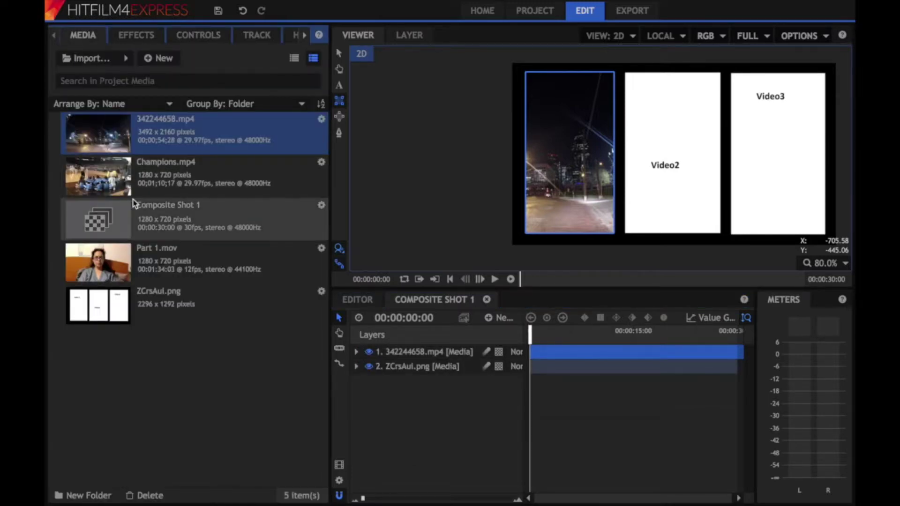
left_click_drag(121, 179, 449, 353)
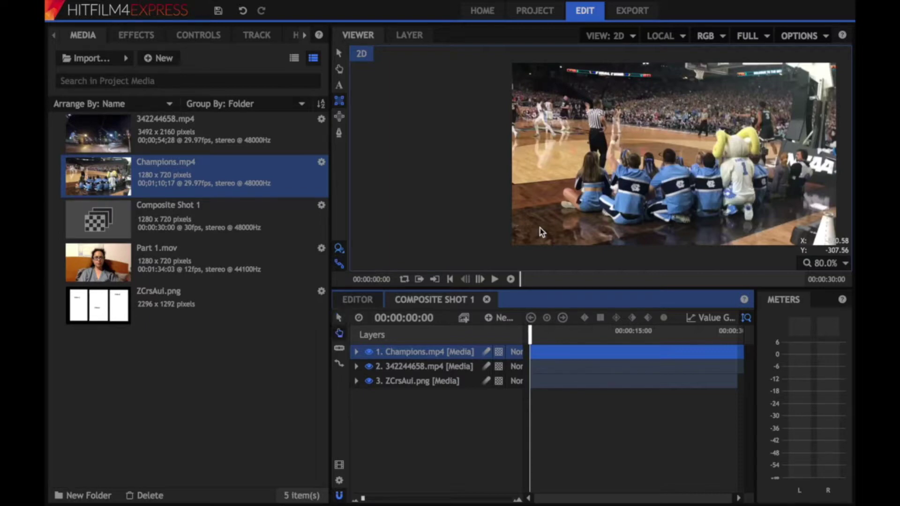
left_click_drag(541, 232, 545, 232)
left_click(369, 353)
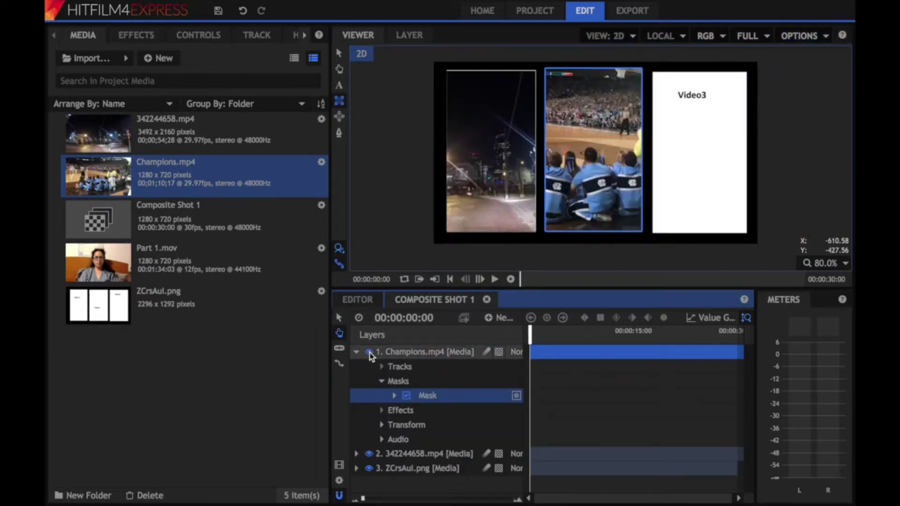
Adjust the masked 342244658.mp4 and Champions.mp4 clips so they cover the white edges of their panels
left_click(377, 454)
left_click(498, 123)
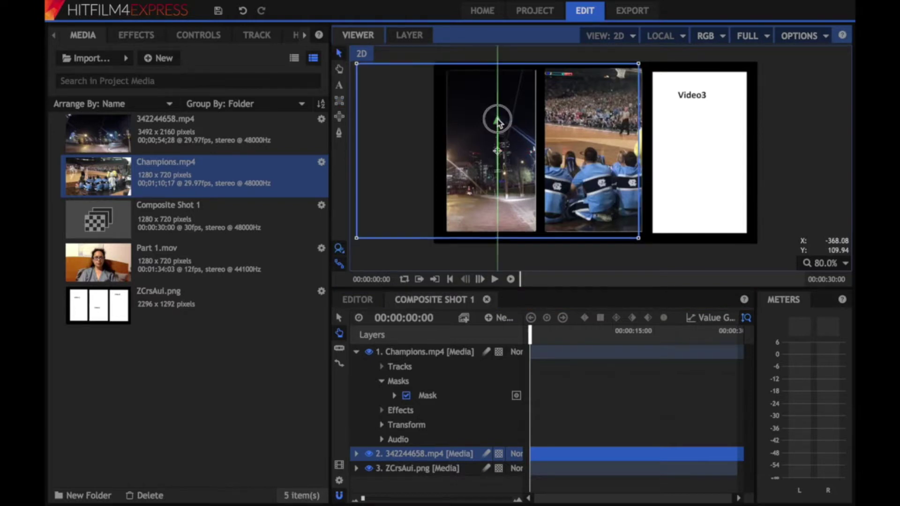
left_click_drag(525, 151, 453, 141)
left_click(758, 245)
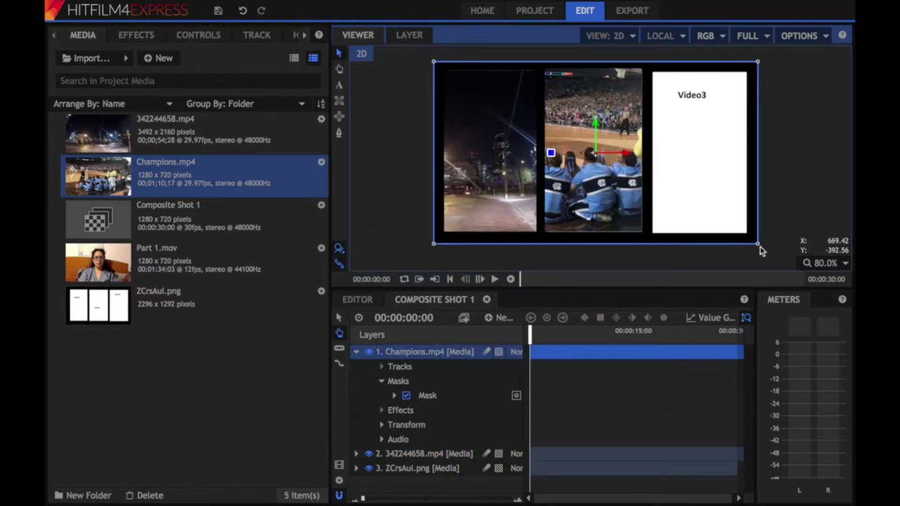
left_click(790, 107)
Add Part 1.mov as the top layer, shift it over the Video3 panel, and hide the layer
left_click_drag(229, 260, 402, 352)
left_click_drag(623, 152, 729, 146)
left_click(368, 352)
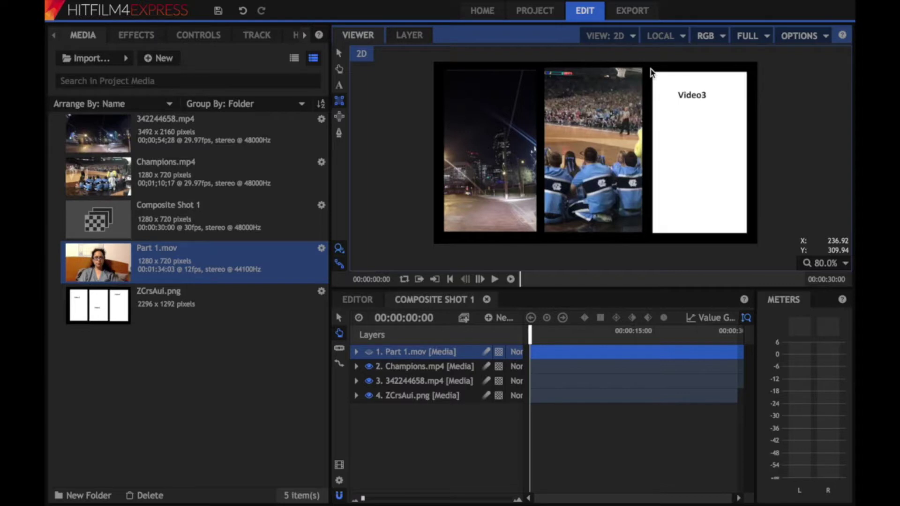
Draw a rectangular mask for Part 1.mov around the Video3 panel and make the layer visible again
left_click_drag(654, 75, 747, 233)
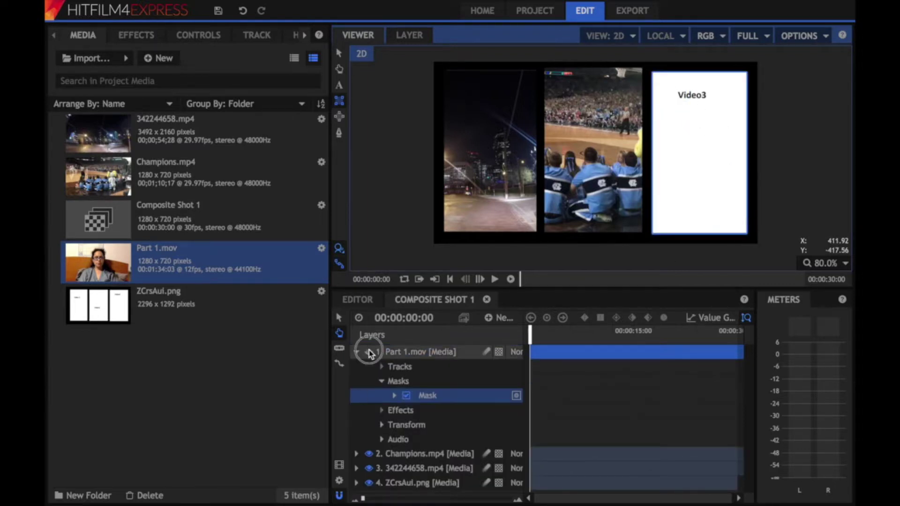
left_click(368, 351)
left_click(339, 53)
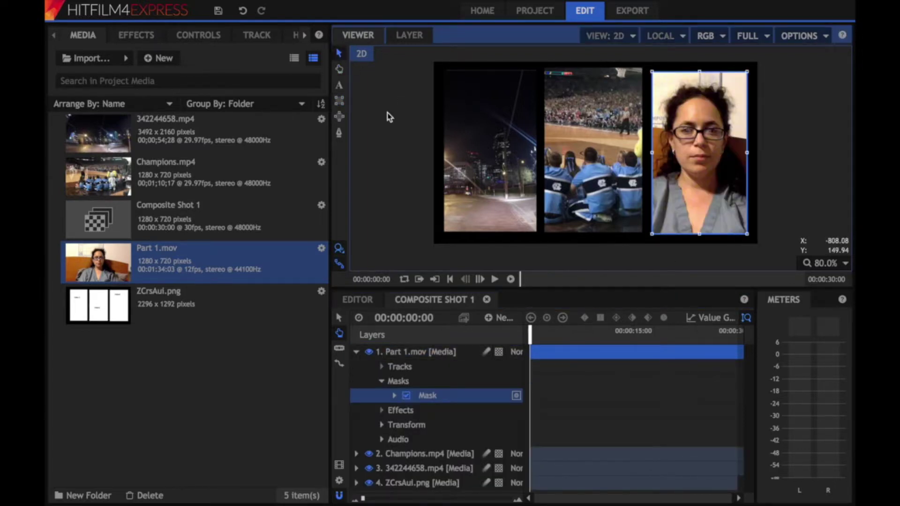
left_click(389, 116)
left_click(694, 178)
left_click(339, 69)
left_click_drag(508, 92, 503, 104)
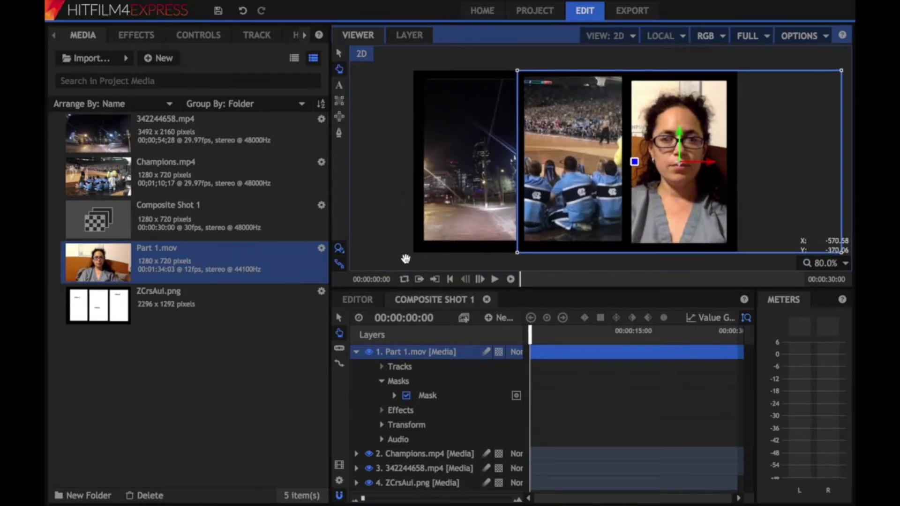
left_click(357, 352)
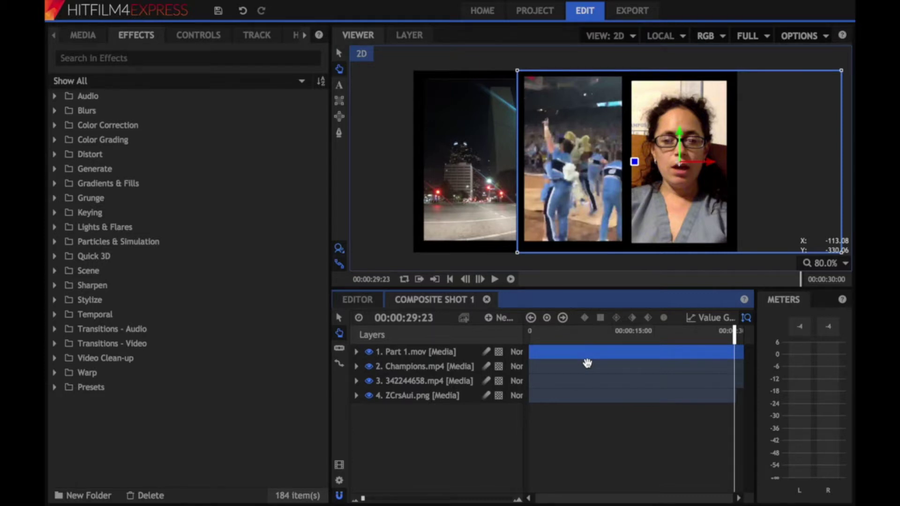
Place Composite Shot 1 at the start of the editor timeline on the Video 1 and Audio 1 tracks
left_click(361, 301)
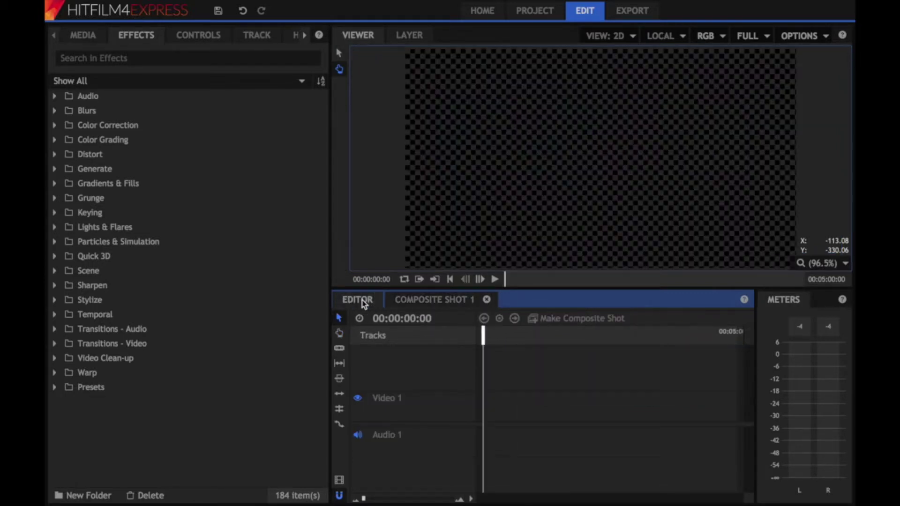
left_click(86, 35)
left_click_drag(111, 208, 483, 362)
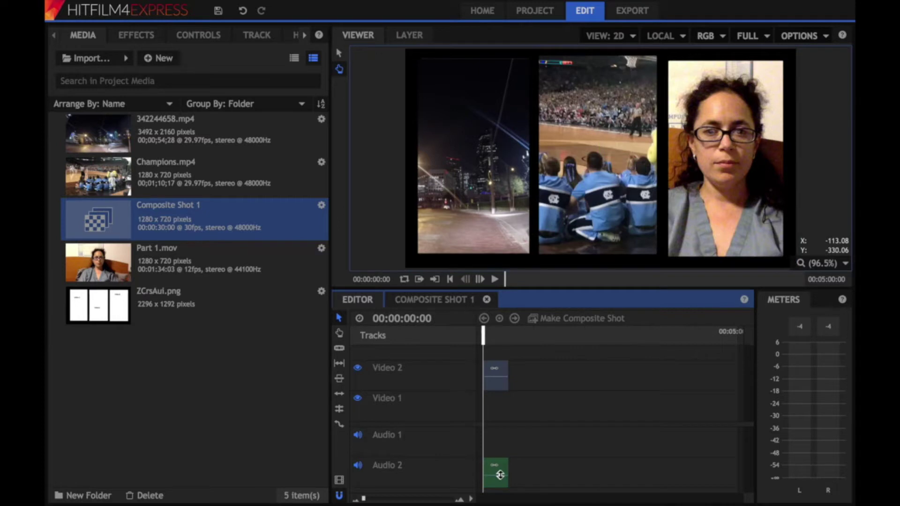
right_click(499, 469)
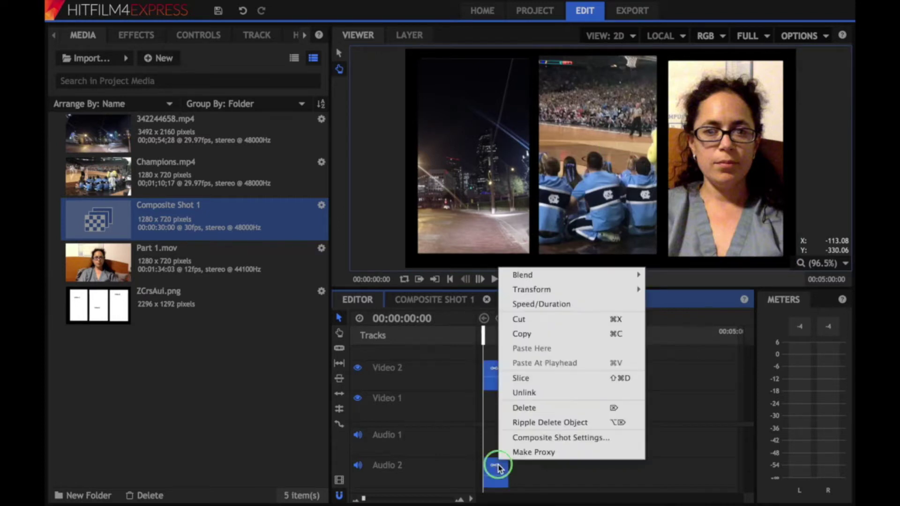
left_click(482, 402)
left_click_drag(493, 378, 494, 409)
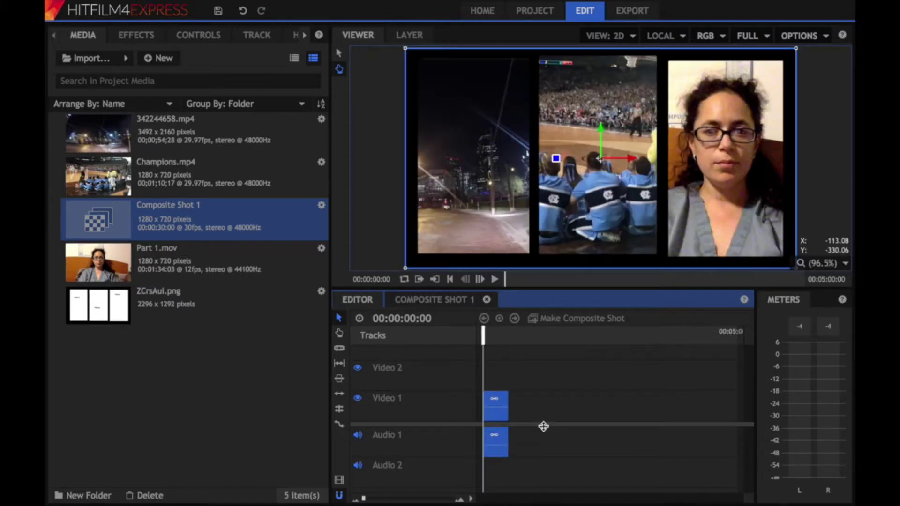
Mute the Audio 1 track that carries the sound of Composite Shot 1
left_click(493, 438)
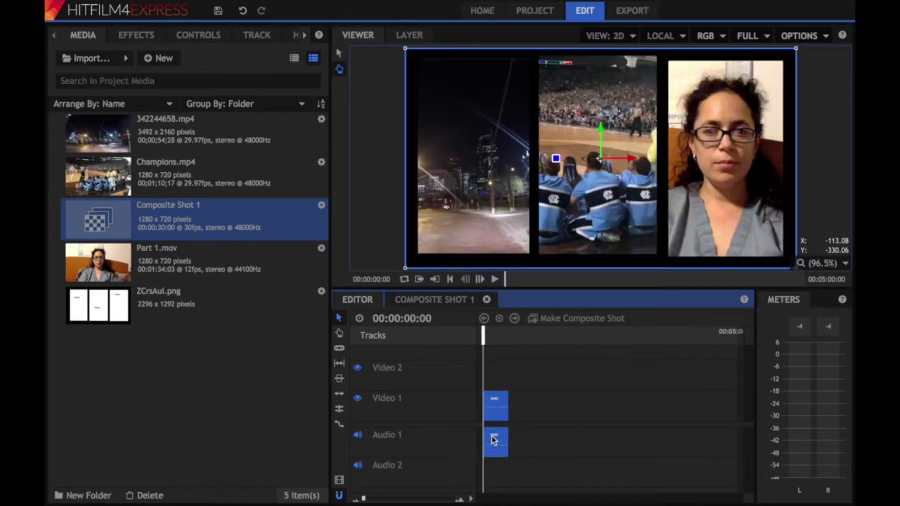
left_click(358, 435)
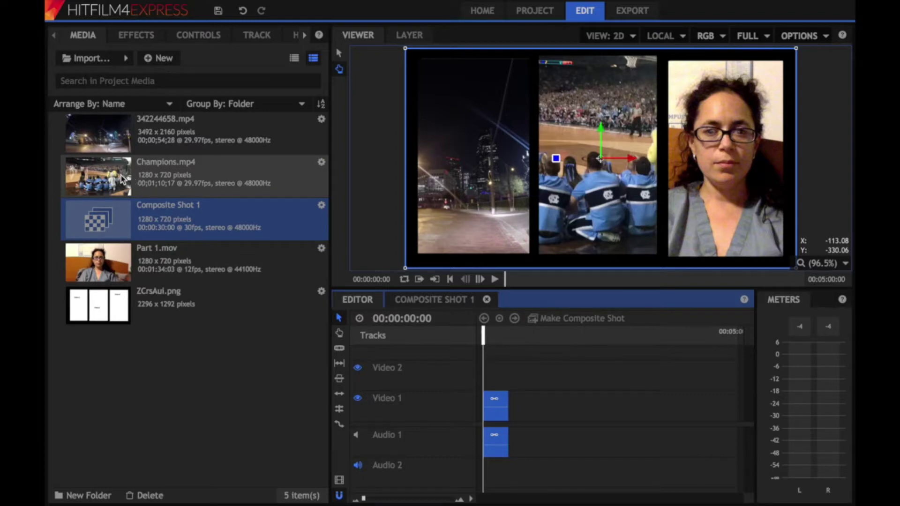
Place Champions.mp4 at the start of the timeline on Video 2 and Audio 2, and hide the Video 2 track
left_click_drag(135, 178, 485, 468)
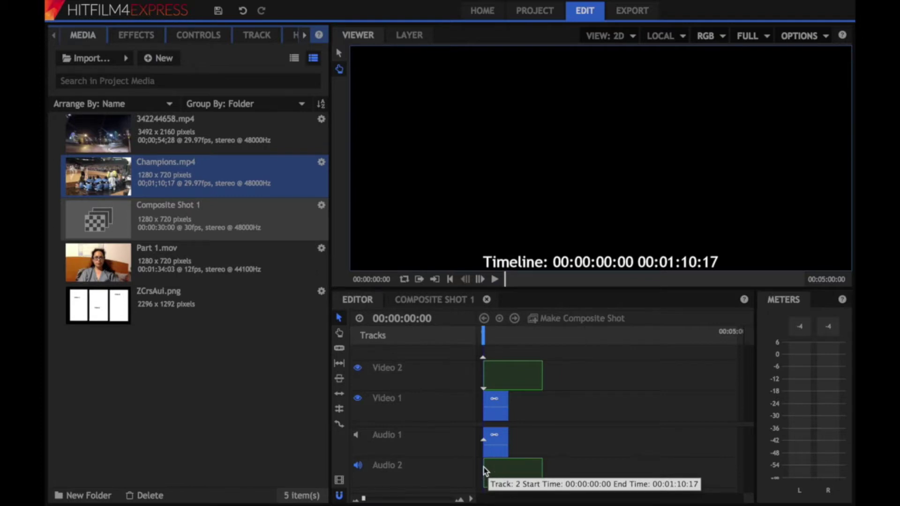
left_click_drag(496, 374, 498, 377)
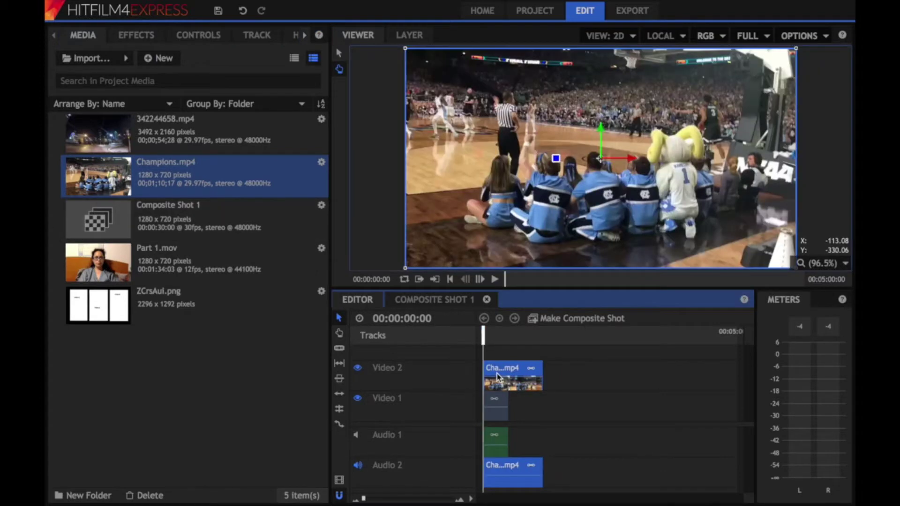
left_click(358, 369)
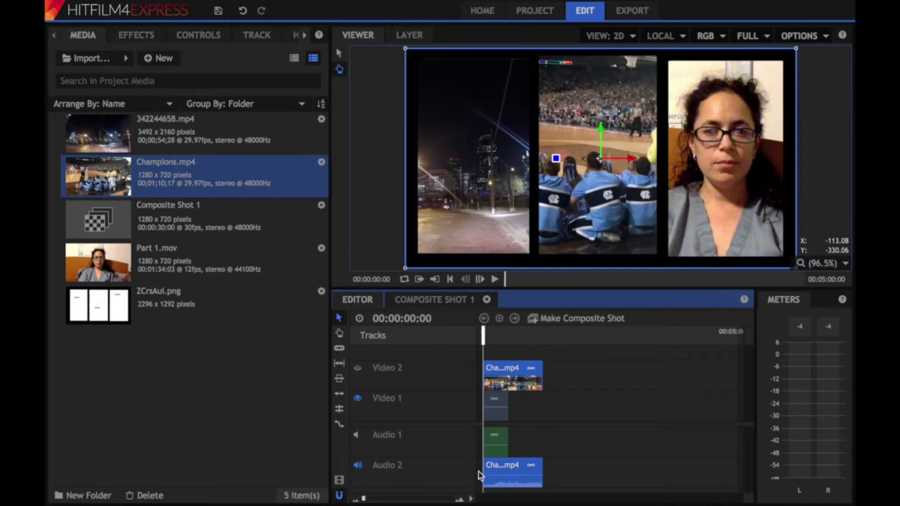
Set the work area from the timeline start to the last visible frame of Composite Shot 1, at 00:00:29:29
left_click(418, 280)
left_click_drag(477, 341, 509, 342)
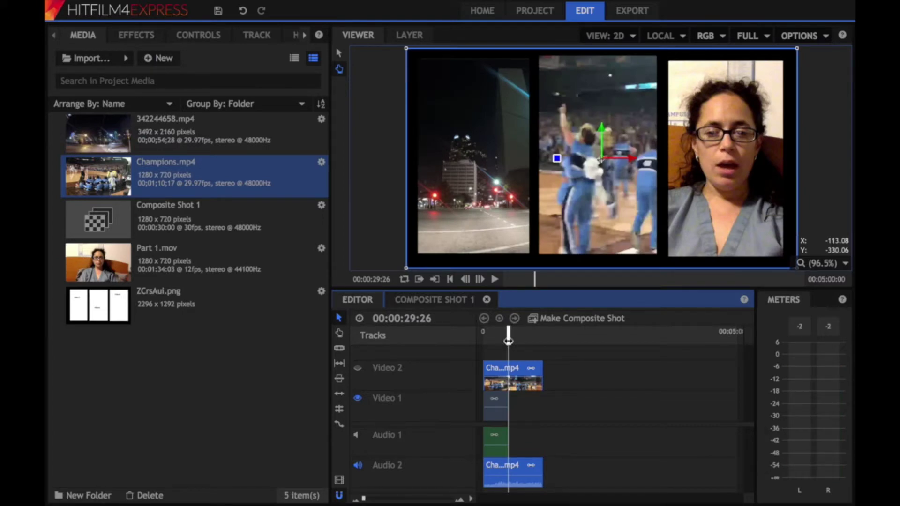
left_click_drag(508, 342, 509, 342)
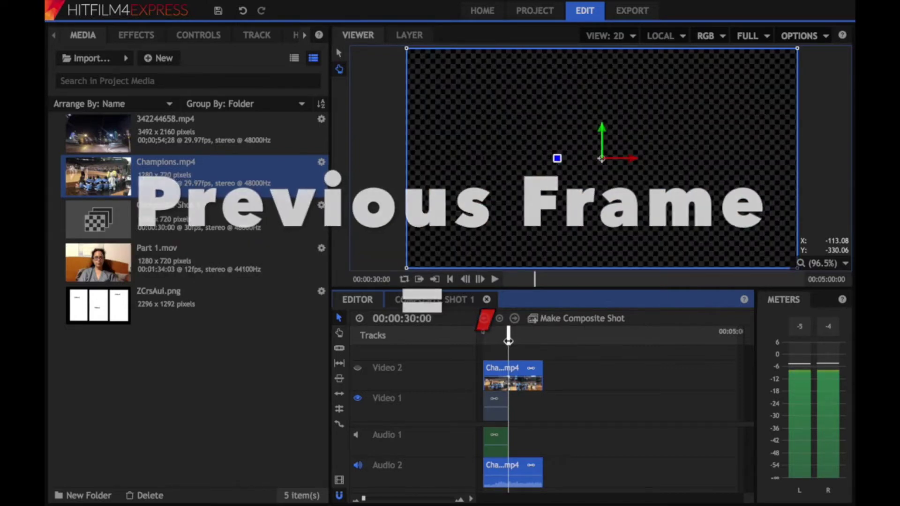
key("Left")
left_click(508, 342)
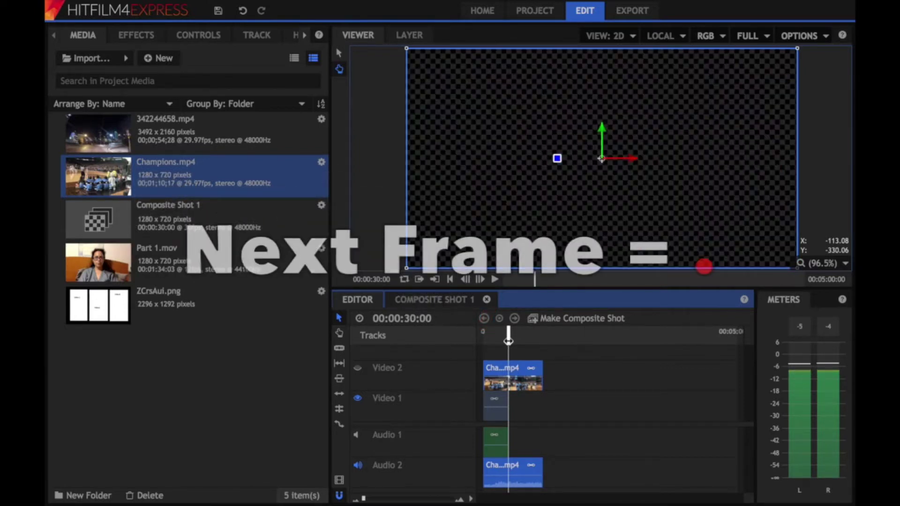
left_click(439, 280)
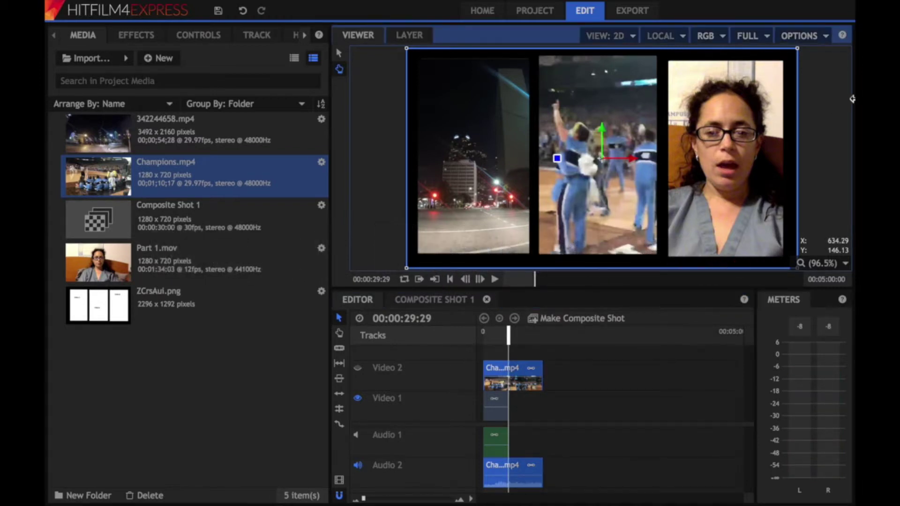
Configure the MP4 export to use the Editor timeline and its Work Area, with audio export enabled
left_click(643, 5)
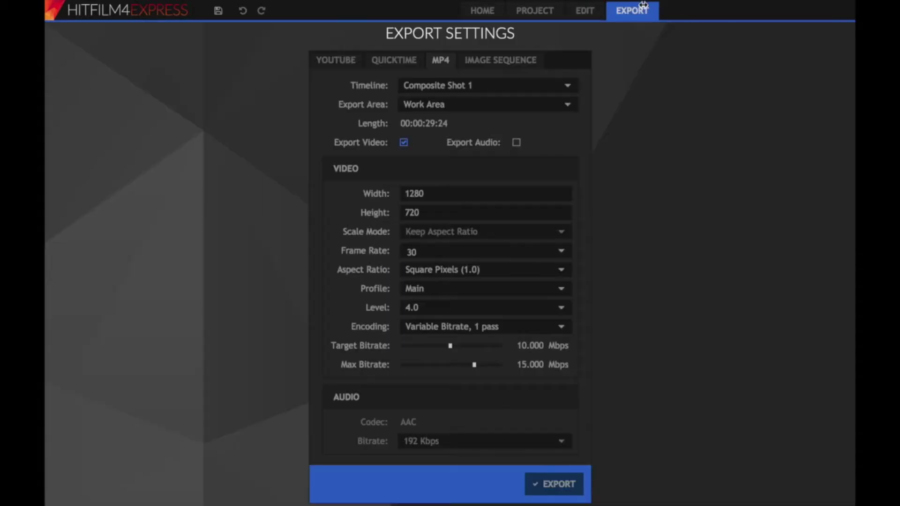
left_click(445, 85)
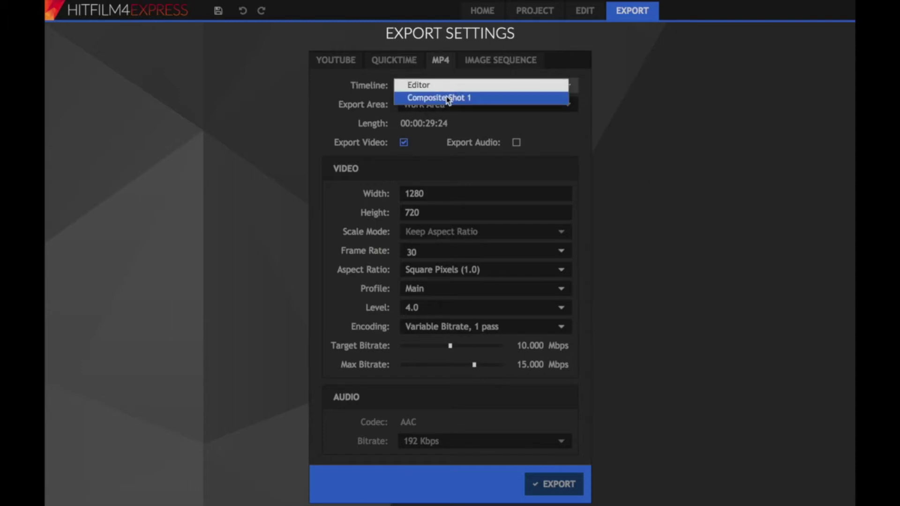
left_click(440, 85)
left_click(445, 105)
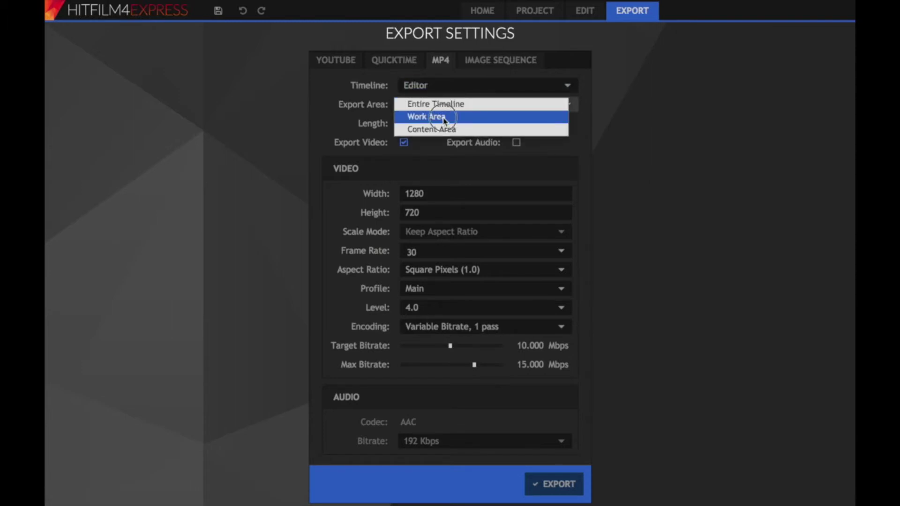
left_click(449, 117)
left_click(516, 143)
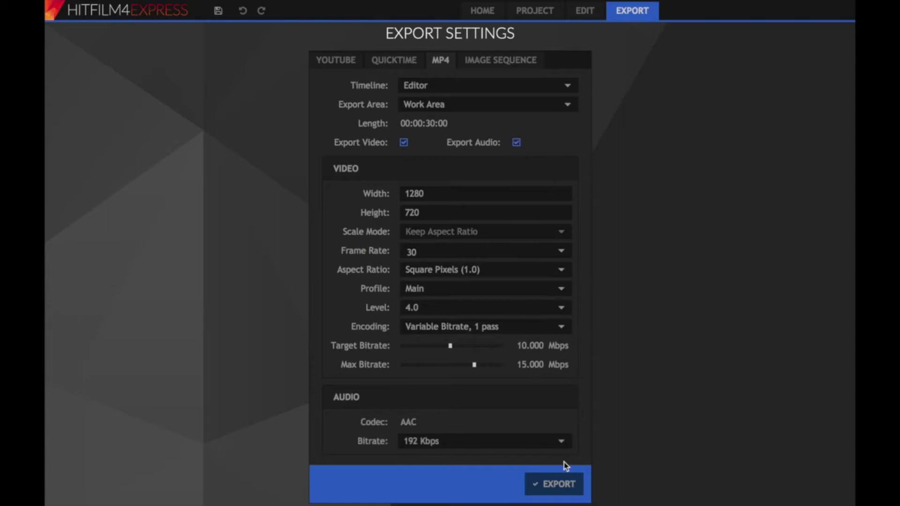
Export the video as Final in the Movies folder, replacing the existing file
left_click(560, 495)
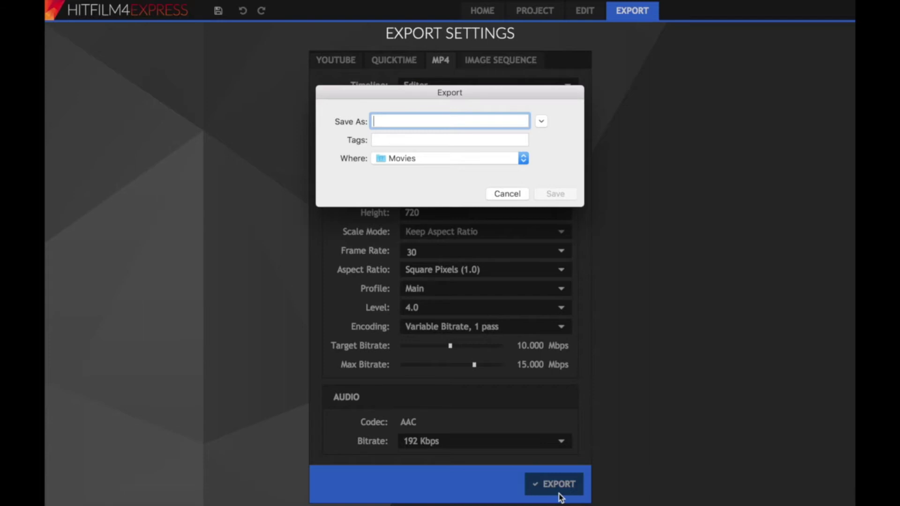
type("Final")
key("Return")
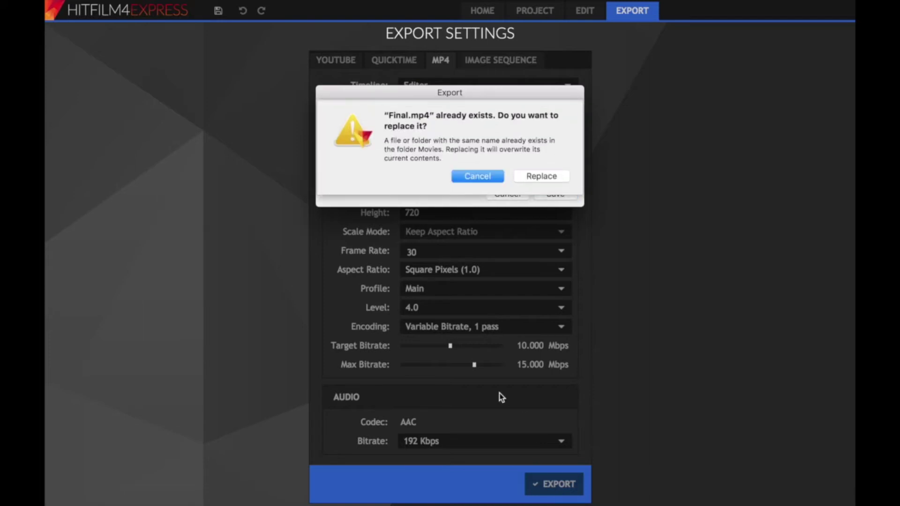
left_click(543, 179)
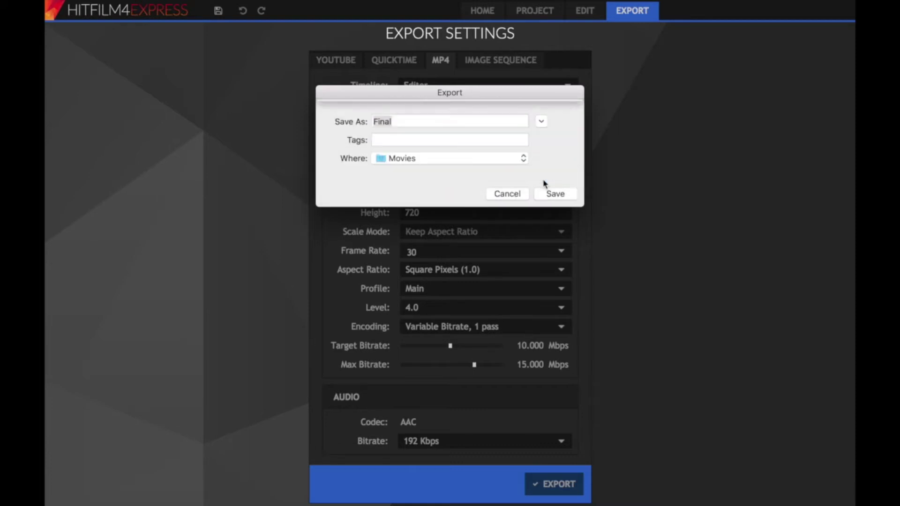